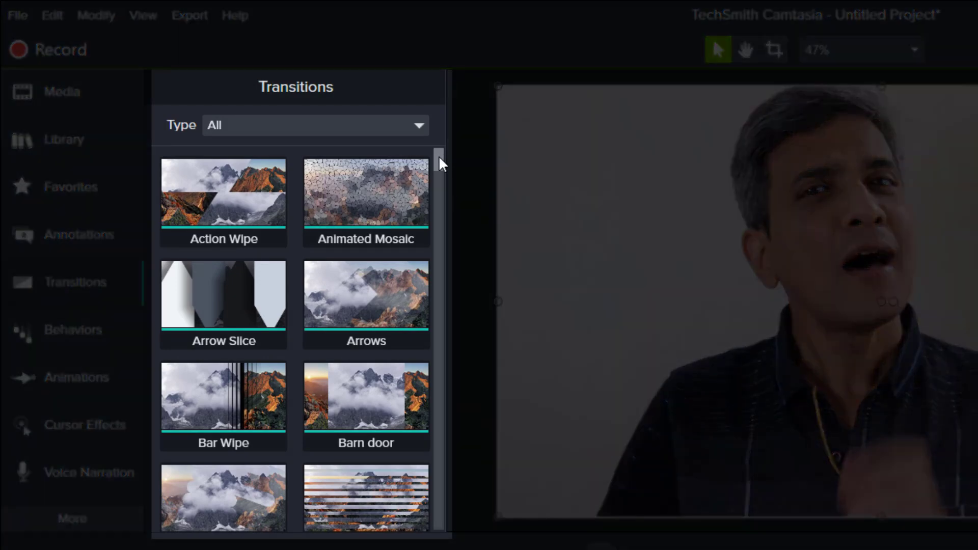
# Scroll the Transitions list and bring up the Media Bin with 2.png and 3.png.
pyautogui.moveTo(438, 154); pyautogui.dragTo(438, 265)
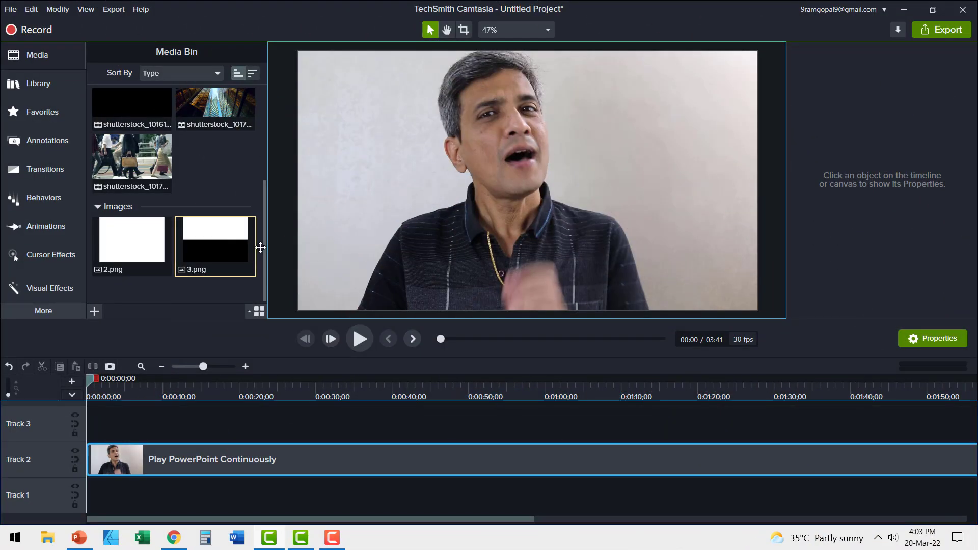
# Place 3.png on Track 3 at the canvas's top-left corner, alongside the Track 1 street clip.
pyautogui.moveTo(215, 246); pyautogui.dragTo(512, 170)
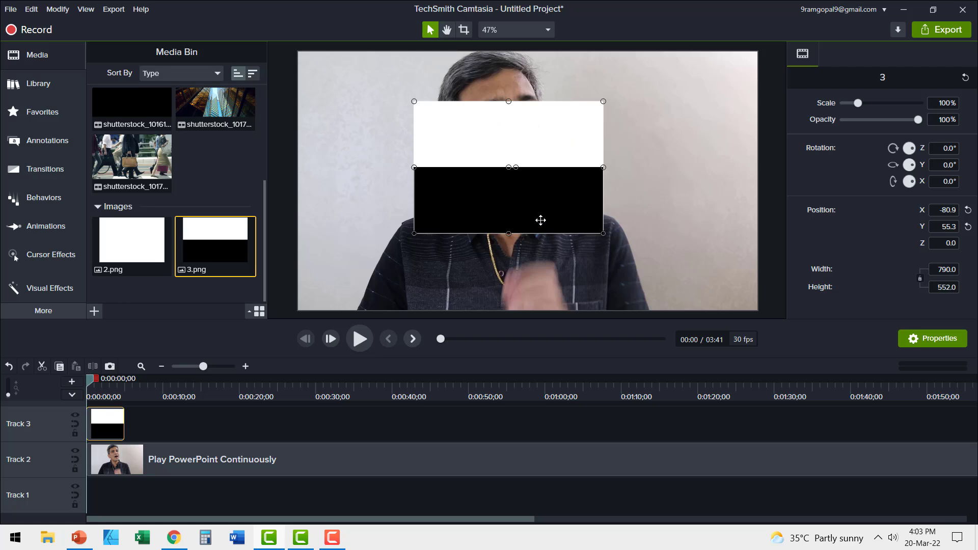
pyautogui.moveTo(500, 159); pyautogui.dragTo(374, 77)
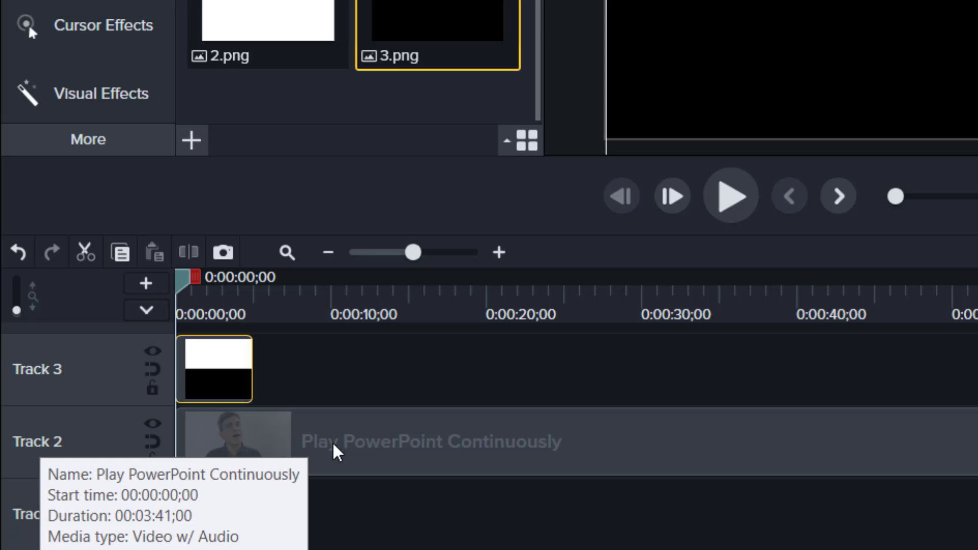
pyautogui.click(350, 535)
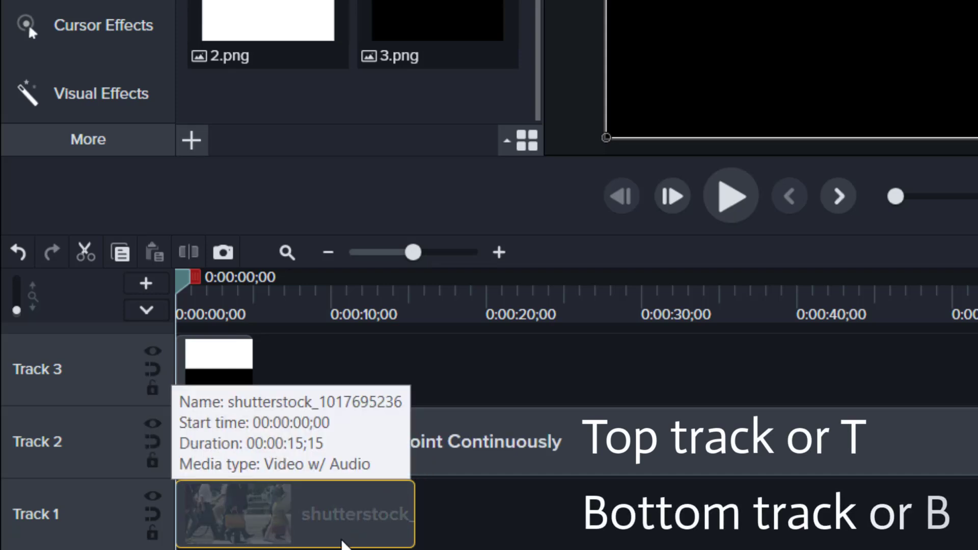
pyautogui.click(845, 113)
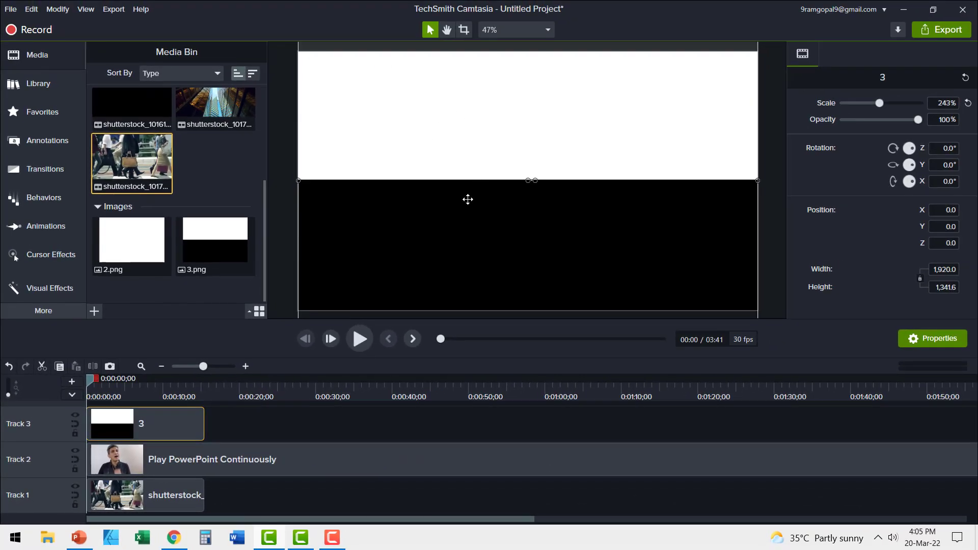
# Apply Media Matte to the 3.png clip on Track 3 and preview the masked result.
pyautogui.click(57, 291)
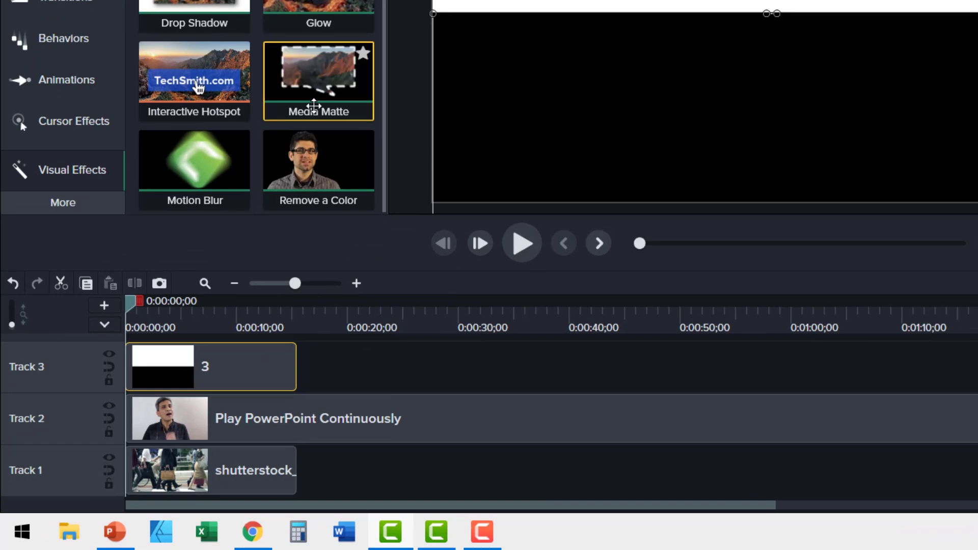
pyautogui.moveTo(314, 105); pyautogui.dragTo(214, 372)
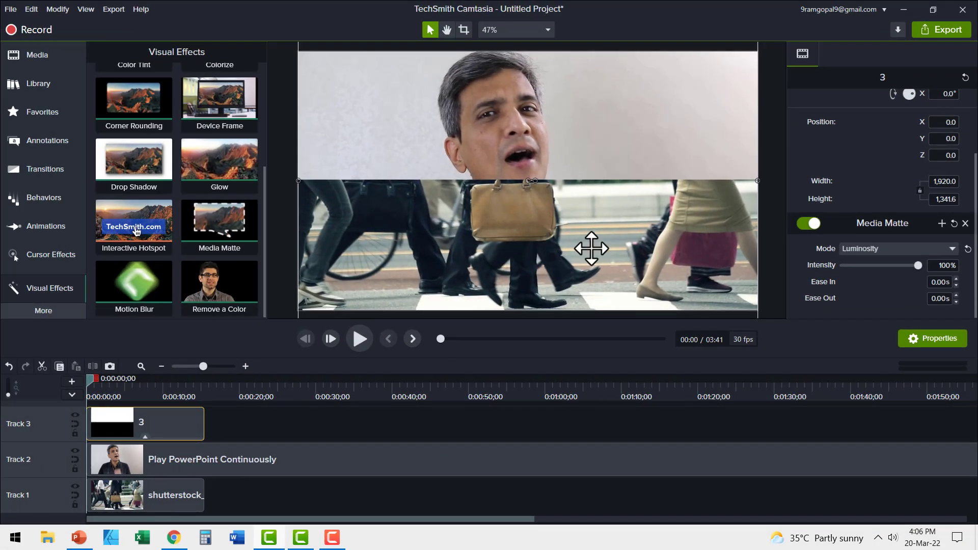
pyautogui.click(360, 338)
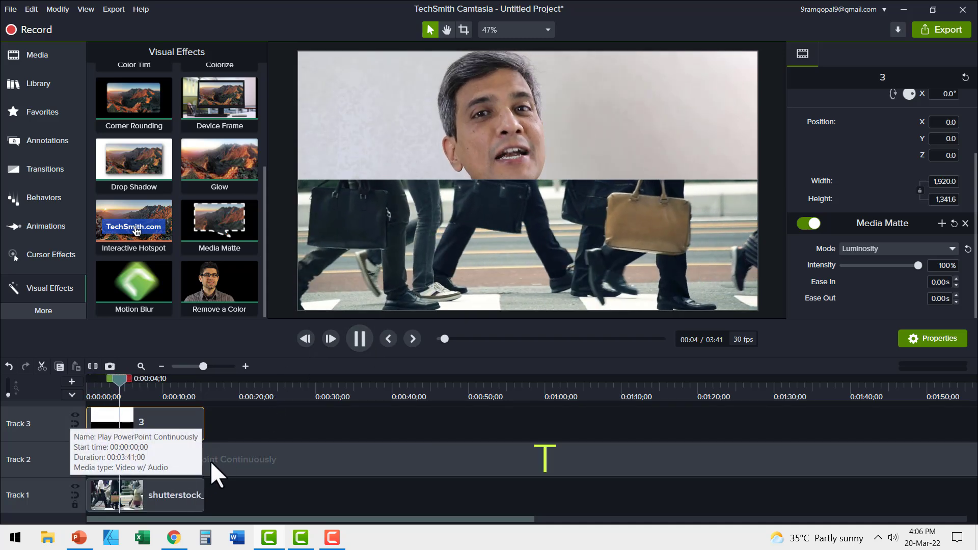
pyautogui.press('space')
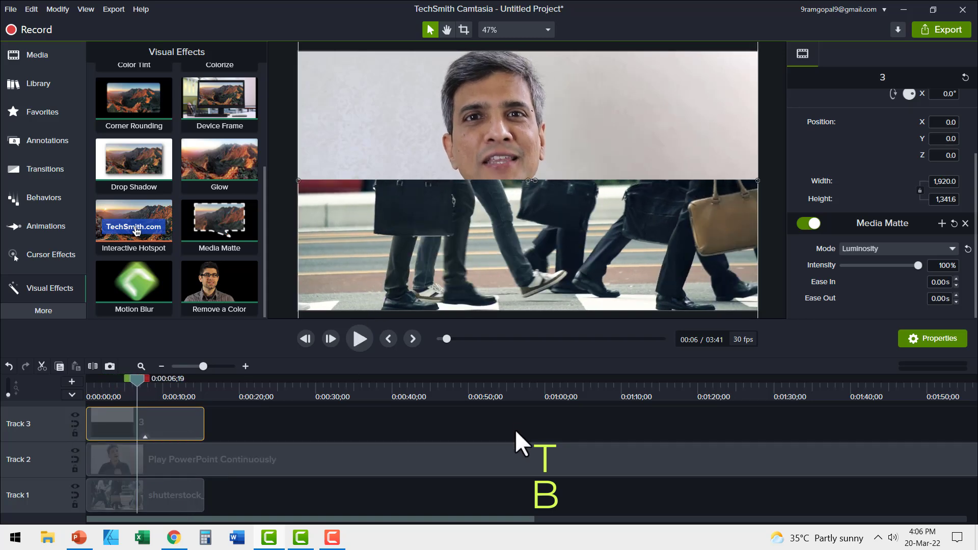
# Toggle the 3.png Media Matte off and back on, then try Luminosity Invert mode.
pyautogui.click(803, 224)
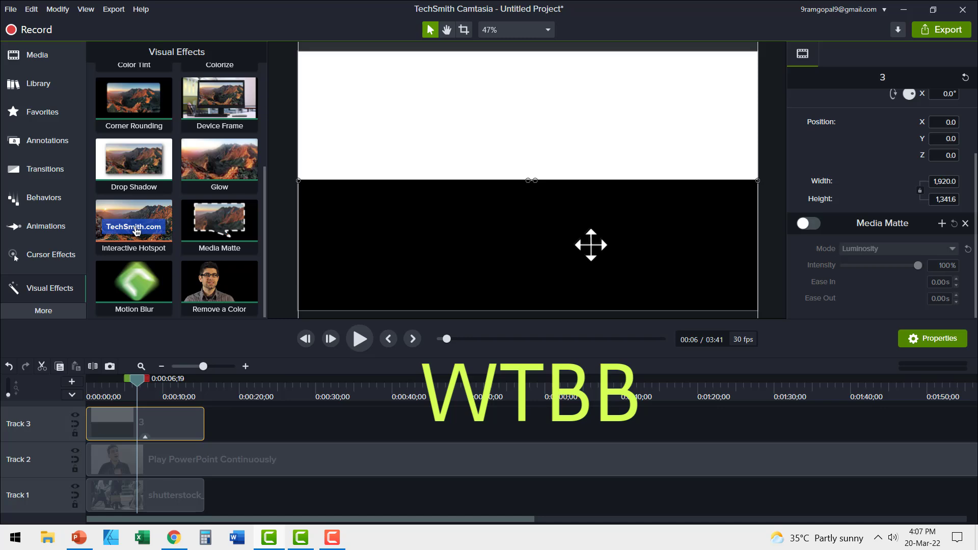
pyautogui.click(818, 223)
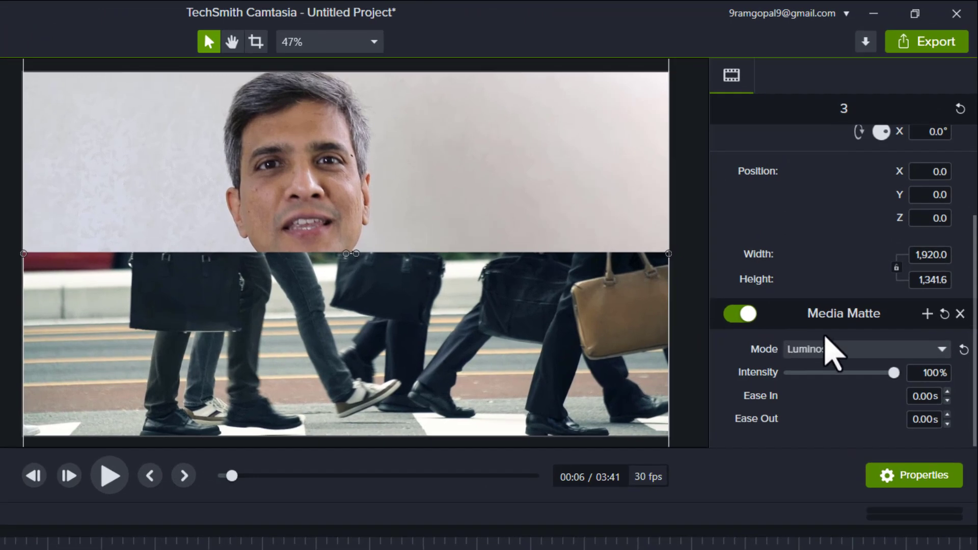
pyautogui.click(830, 349)
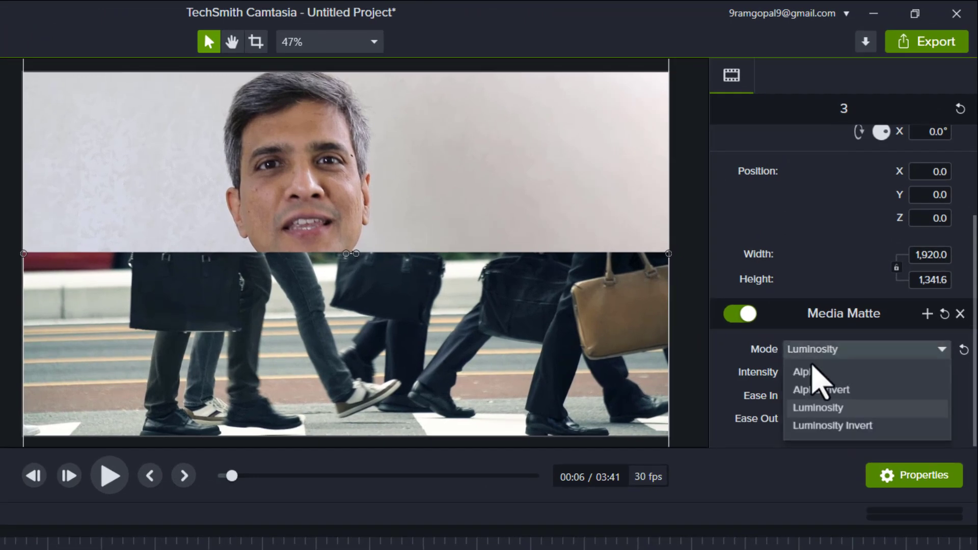
pyautogui.click(824, 431)
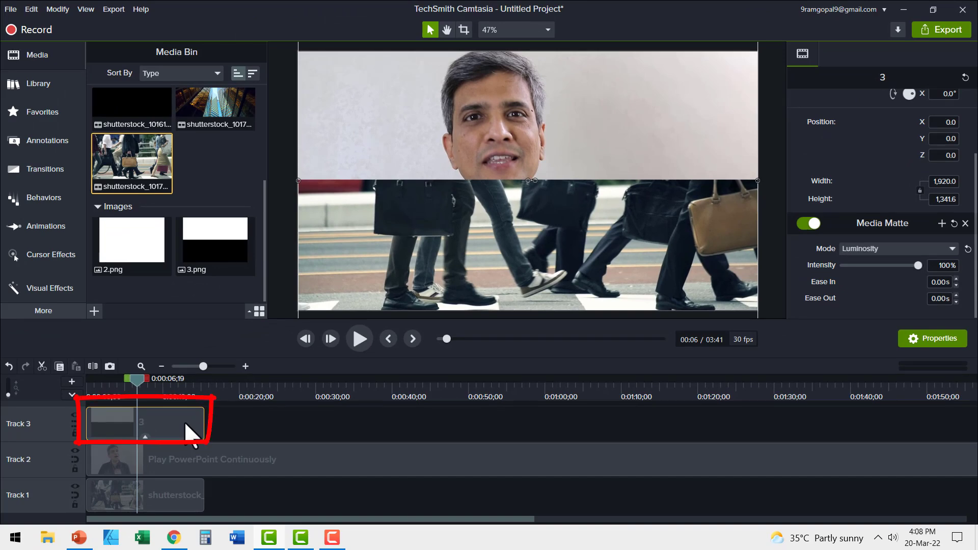
# Replace the 3.png clip on Track 3 with the previewed smoke clip shutterstock_25088198.
pyautogui.press('Delete')
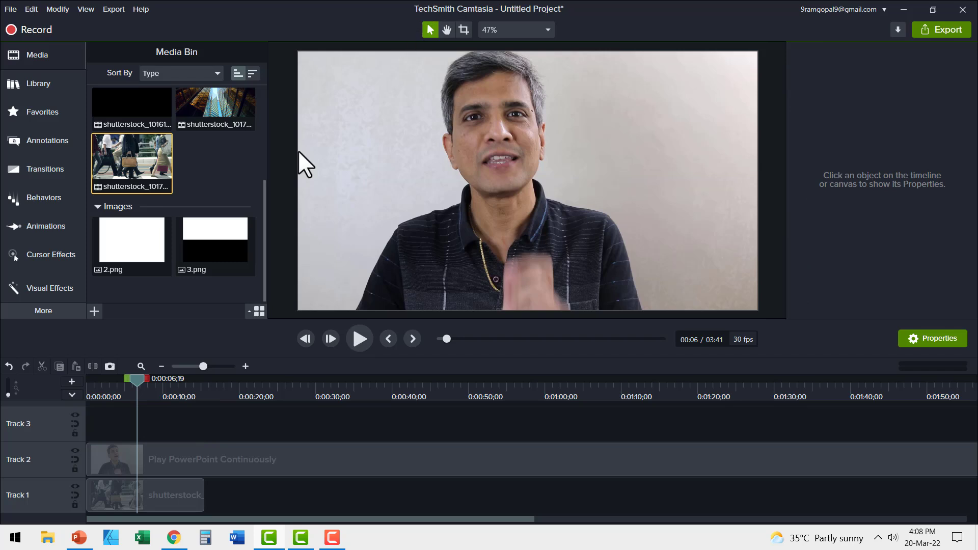
pyautogui.scroll(3, 195, 214)
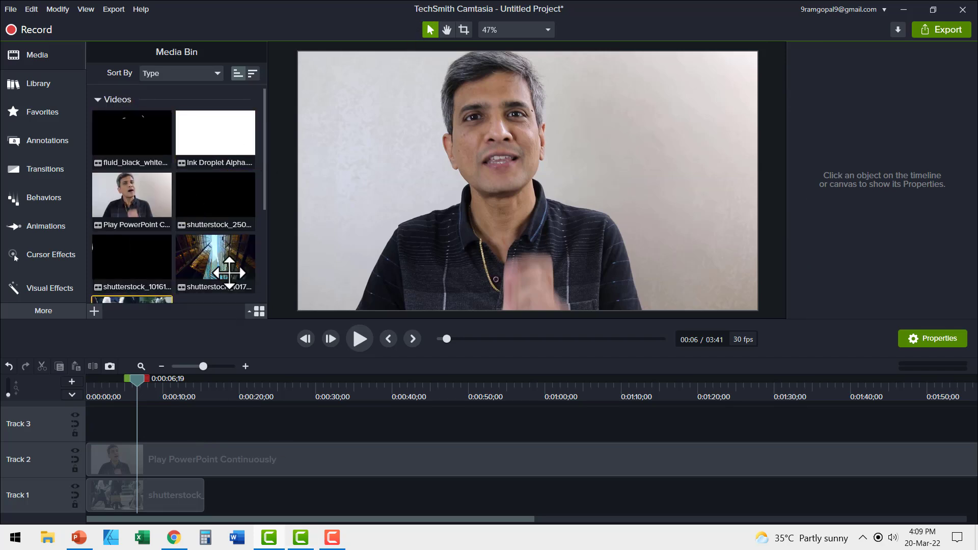
pyautogui.doubleClick(212, 188)
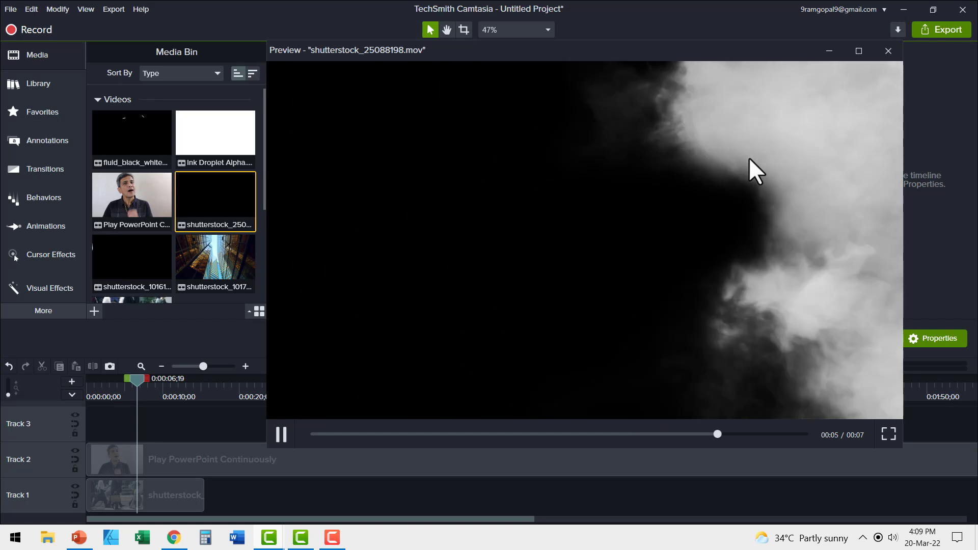
pyautogui.press('Escape')
pyautogui.moveTo(212, 185); pyautogui.dragTo(97, 425)
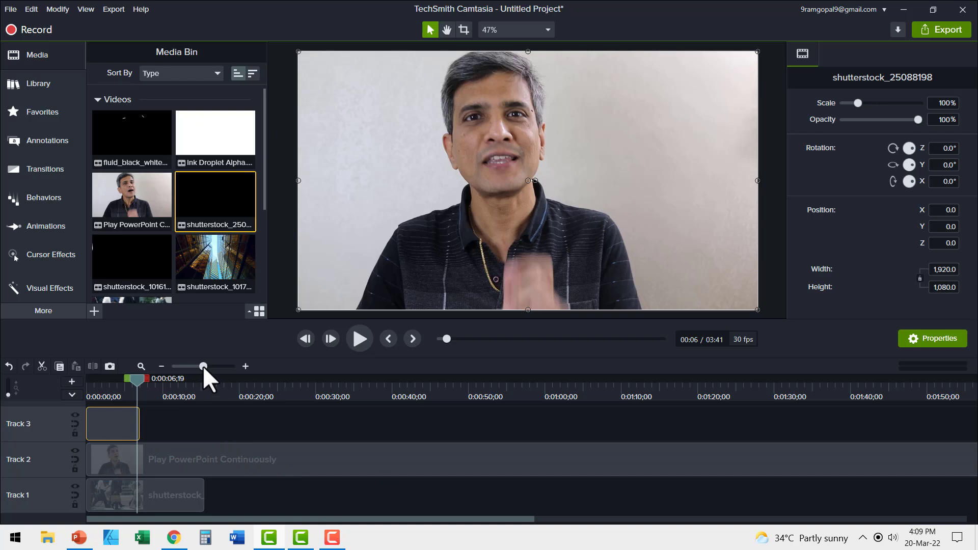
# Give the smoke clip on Track 3 a Luminosity Media Matte.
pyautogui.moveTo(203, 366); pyautogui.dragTo(218, 366)
pyautogui.click(68, 288)
pyautogui.moveTo(215, 222); pyautogui.dragTo(124, 423)
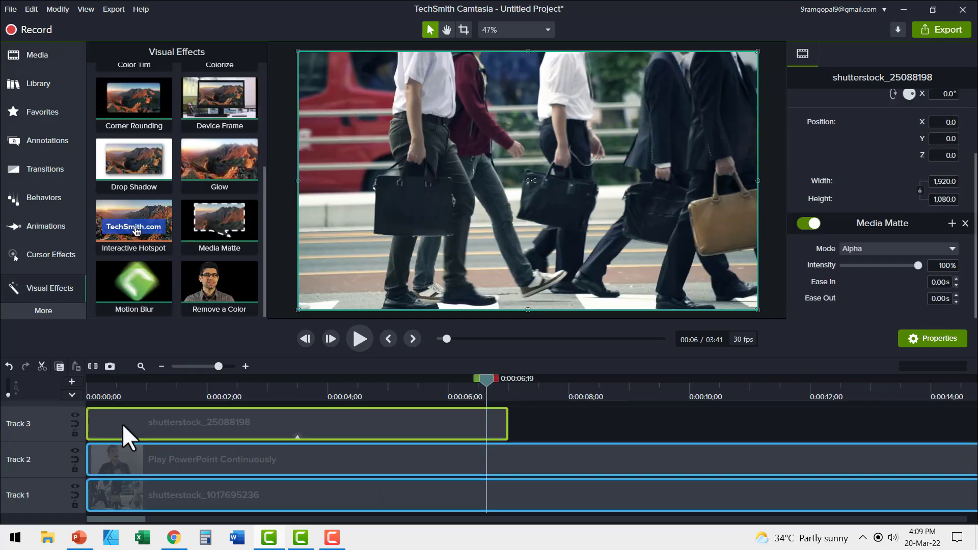
pyautogui.click(869, 247)
pyautogui.click(864, 288)
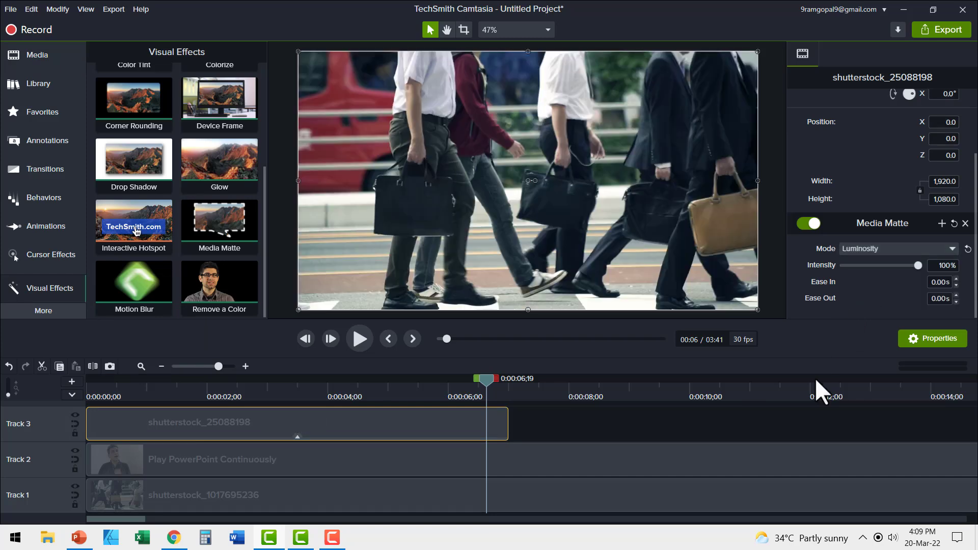
# Scrub from the start of the timeline to preview the smoke transition.
pyautogui.click(100, 387)
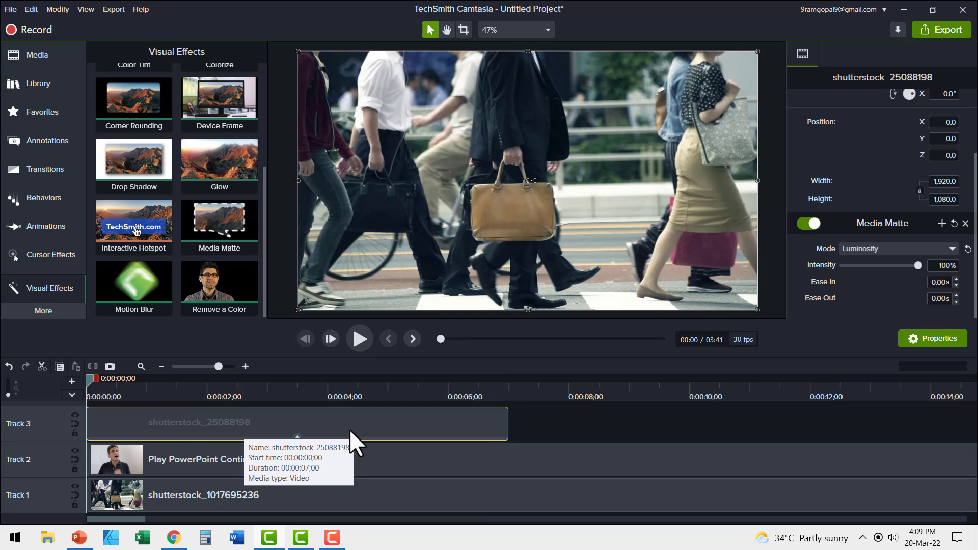
pyautogui.click(136, 426)
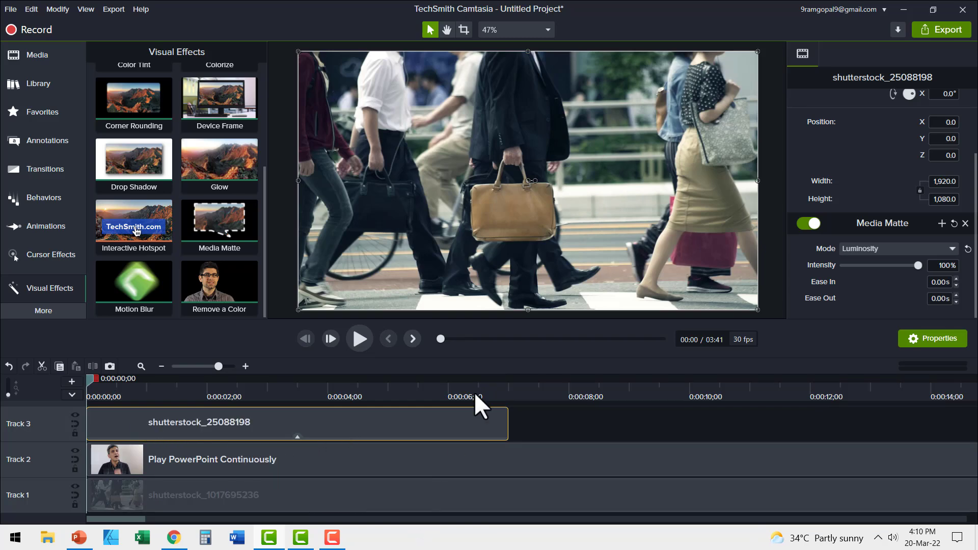
pyautogui.moveTo(88, 380); pyautogui.dragTo(346, 406)
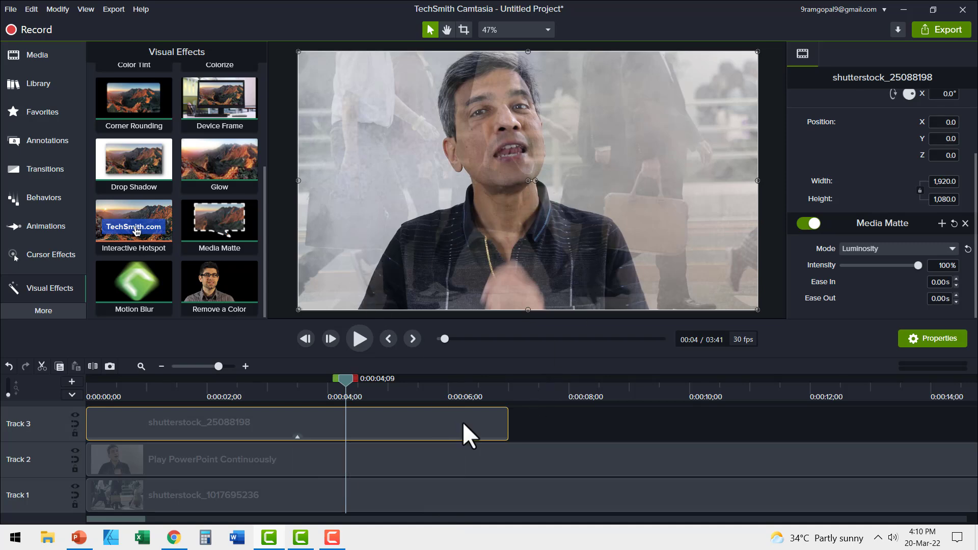
pyautogui.press('Delete')
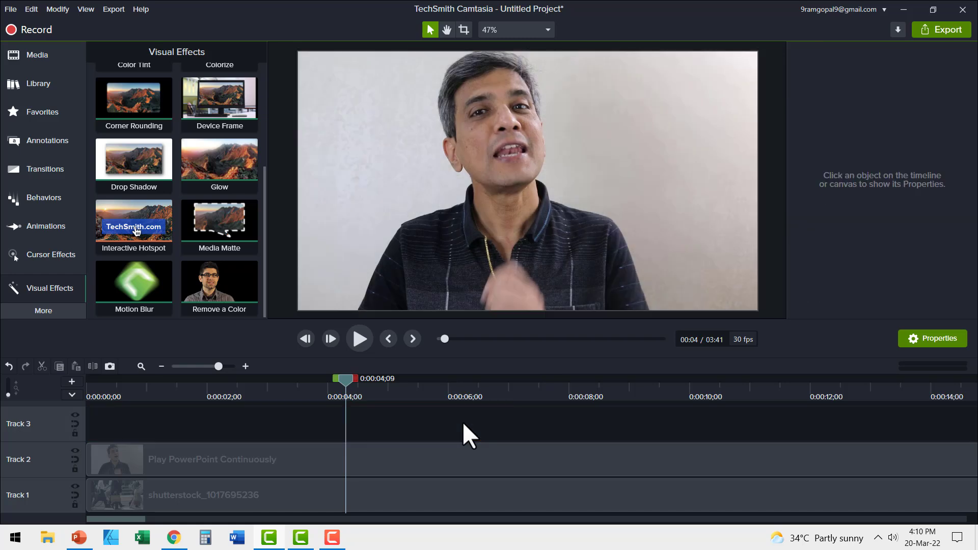
pyautogui.click(39, 54)
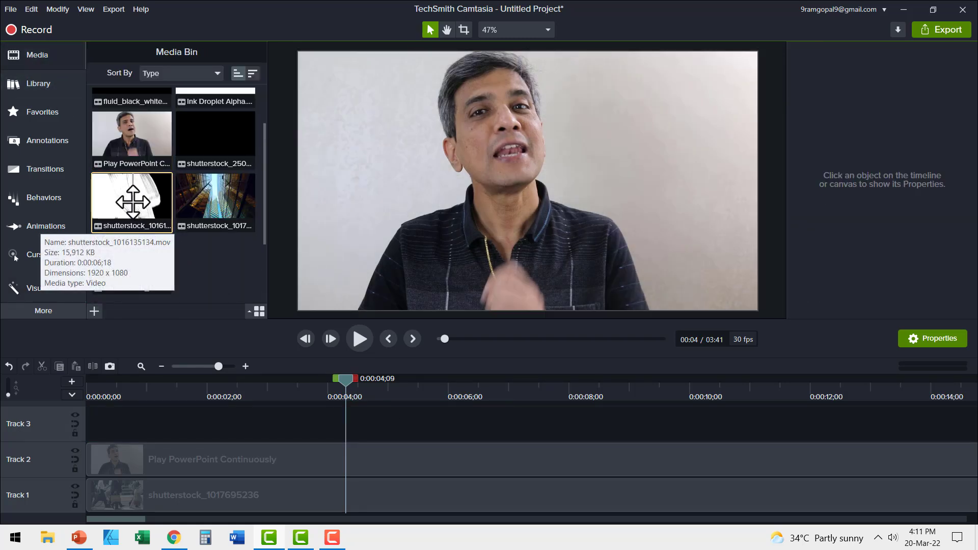
pyautogui.doubleClick(133, 202)
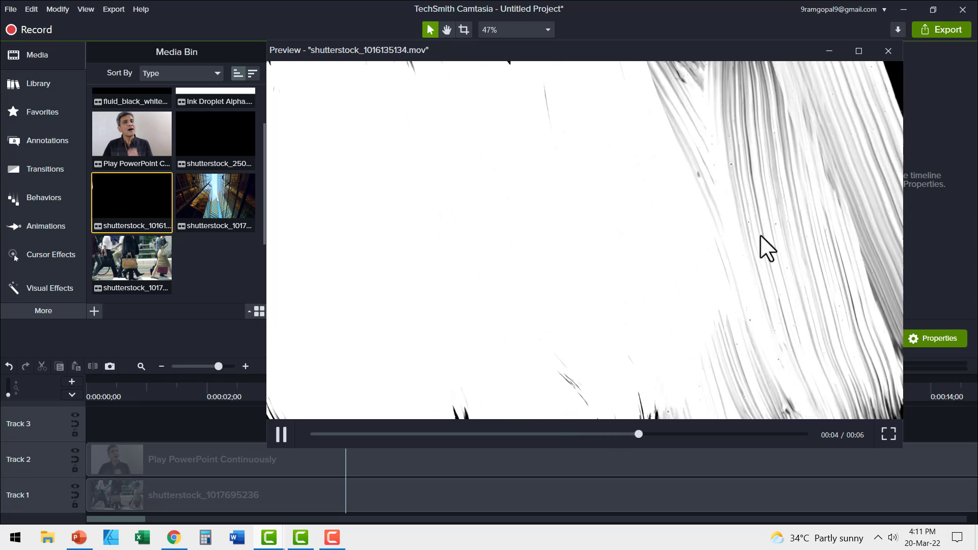
pyautogui.press('Escape')
pyautogui.moveTo(132, 201); pyautogui.dragTo(20, 442)
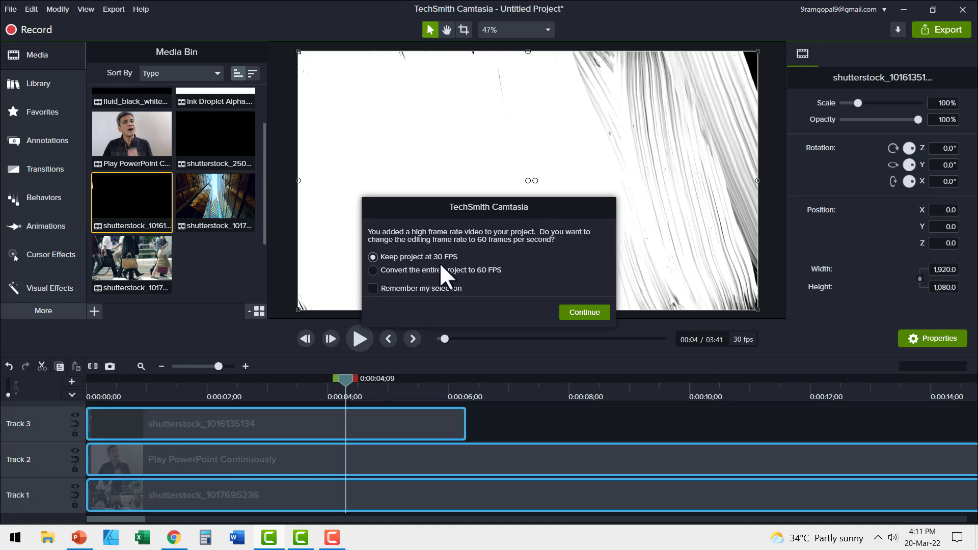
pyautogui.click(576, 312)
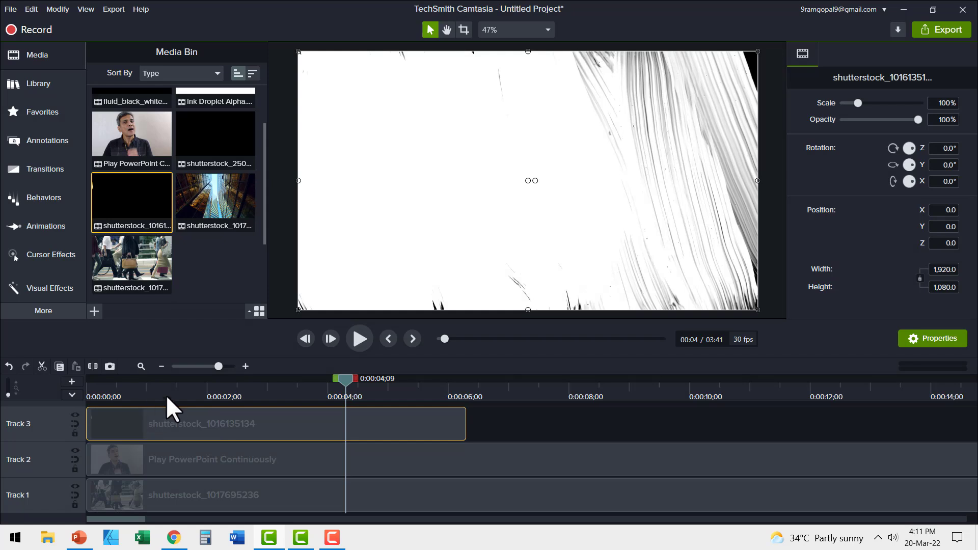
pyautogui.click(90, 396)
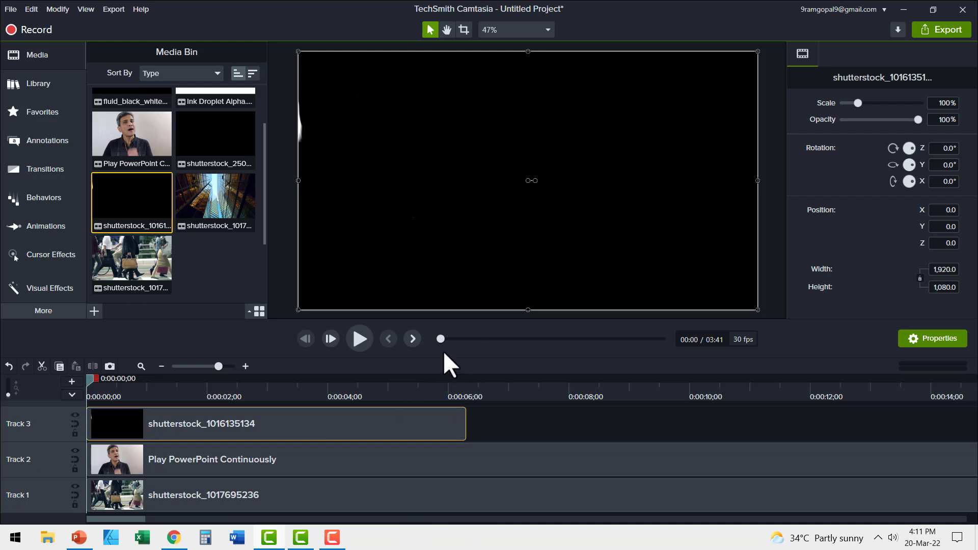
# Give the black-and-white Track 3 clip a Luminosity Media Matte and play back the transition.
pyautogui.click(49, 288)
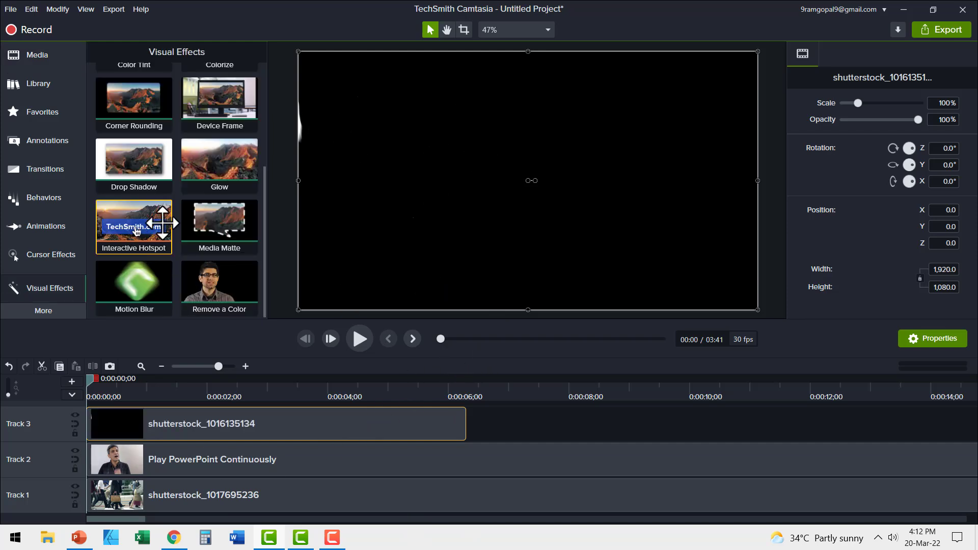
pyautogui.moveTo(219, 219); pyautogui.dragTo(153, 430)
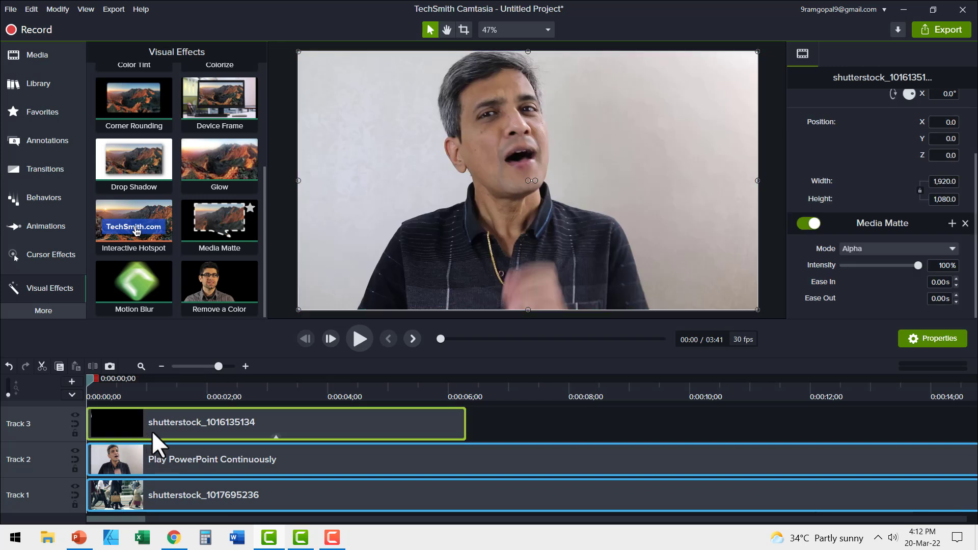
pyautogui.click(911, 244)
pyautogui.click(866, 290)
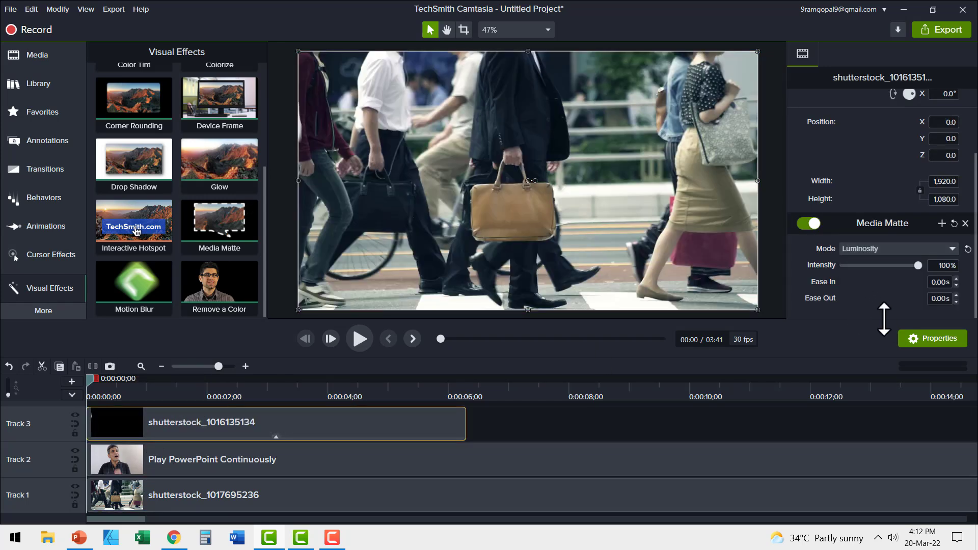
pyautogui.click(363, 338)
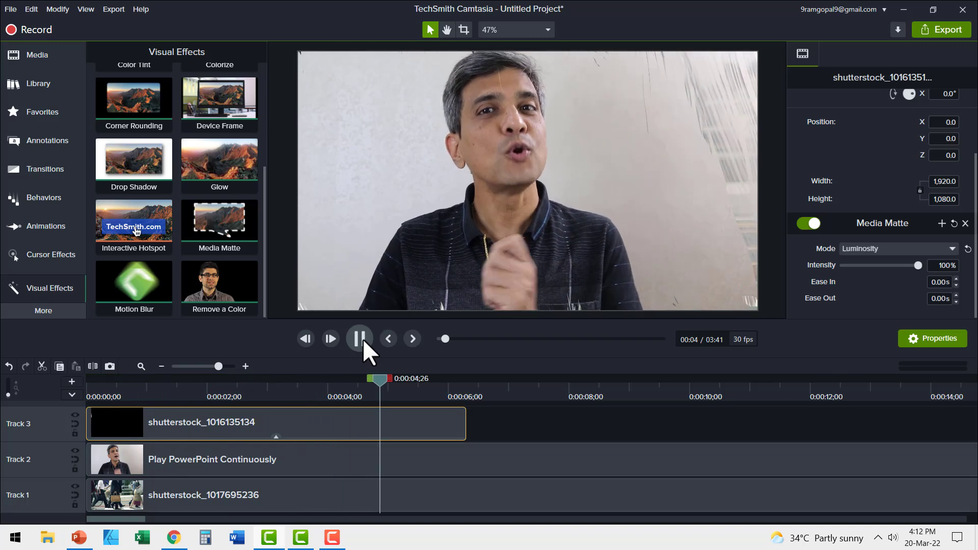
pyautogui.click(363, 338)
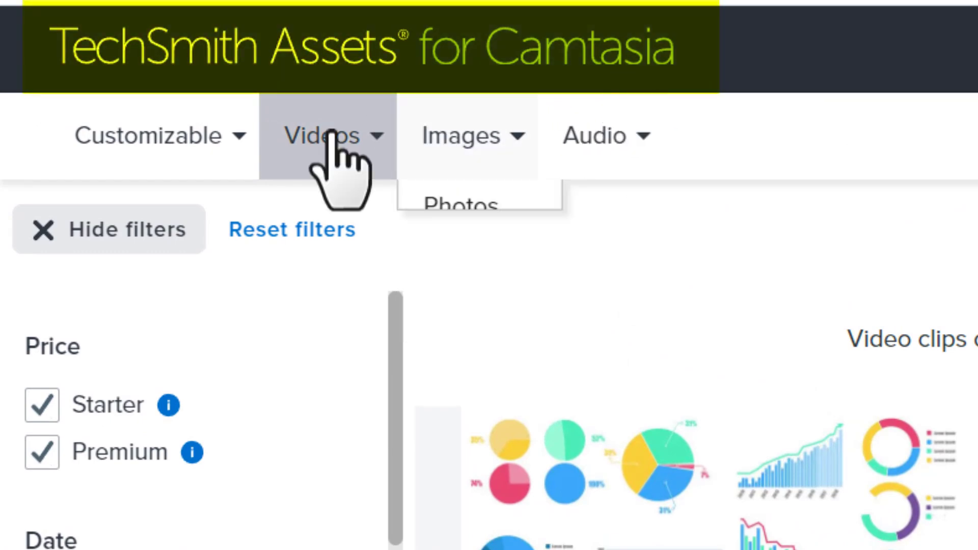
# Browse the Footage category and scroll through the Alpha channel results.
pyautogui.moveTo(326, 142)
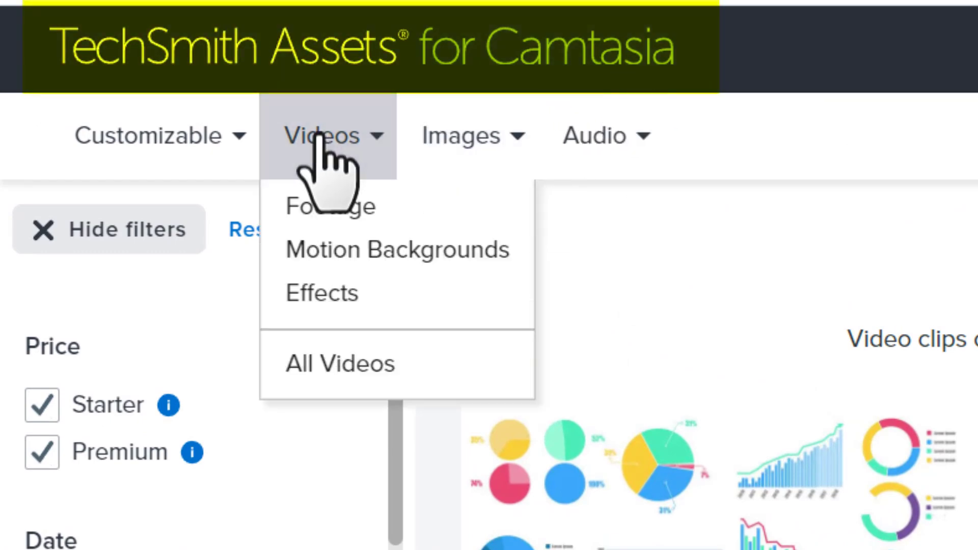
pyautogui.click(336, 210)
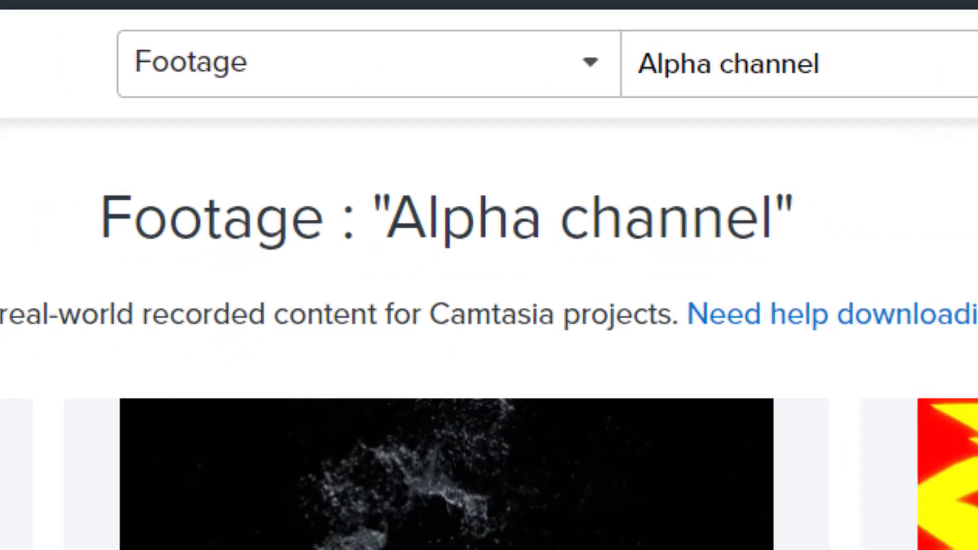
pyautogui.scroll(-5, 489, 306)
pyautogui.scroll(-20, 958, 278)
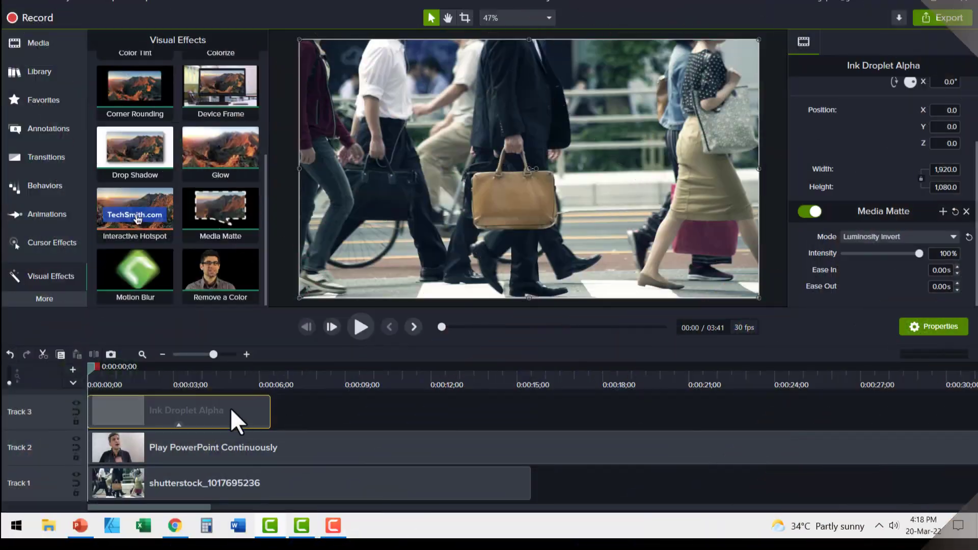
# Replace Ink Droplet Alpha with the fluid_black_white_transition clip on Track 3 near 0:00:07.
pyautogui.press('Delete')
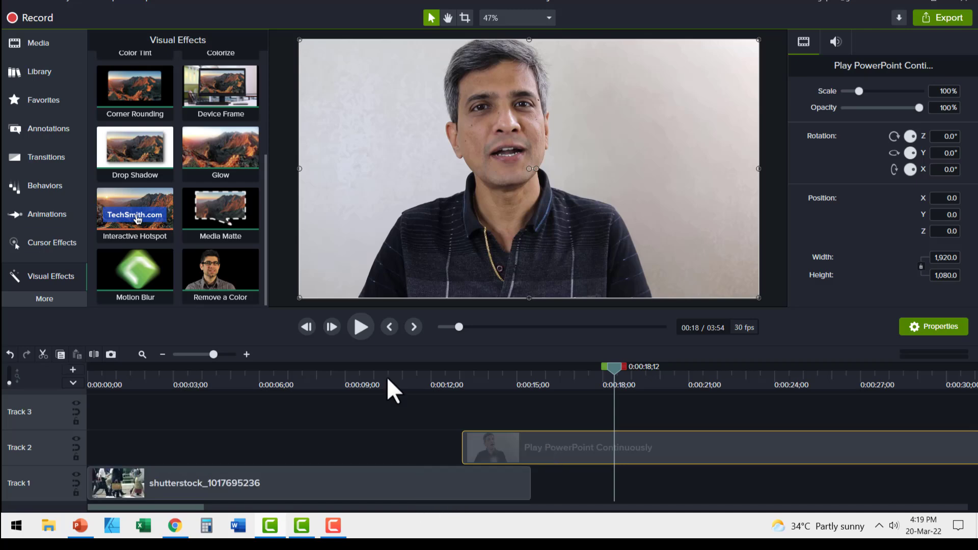
pyautogui.moveTo(237, 384); pyautogui.dragTo(572, 422)
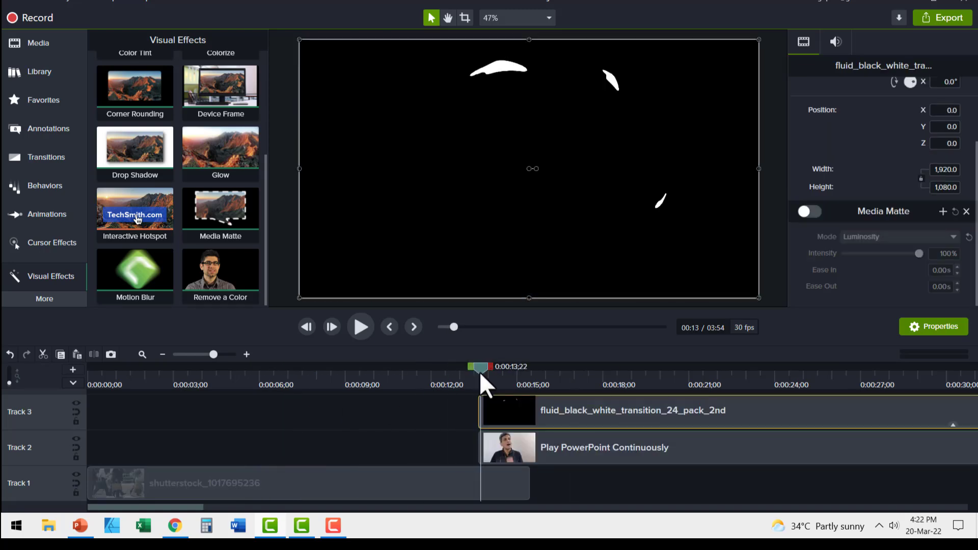
pyautogui.moveTo(479, 372); pyautogui.dragTo(523, 383)
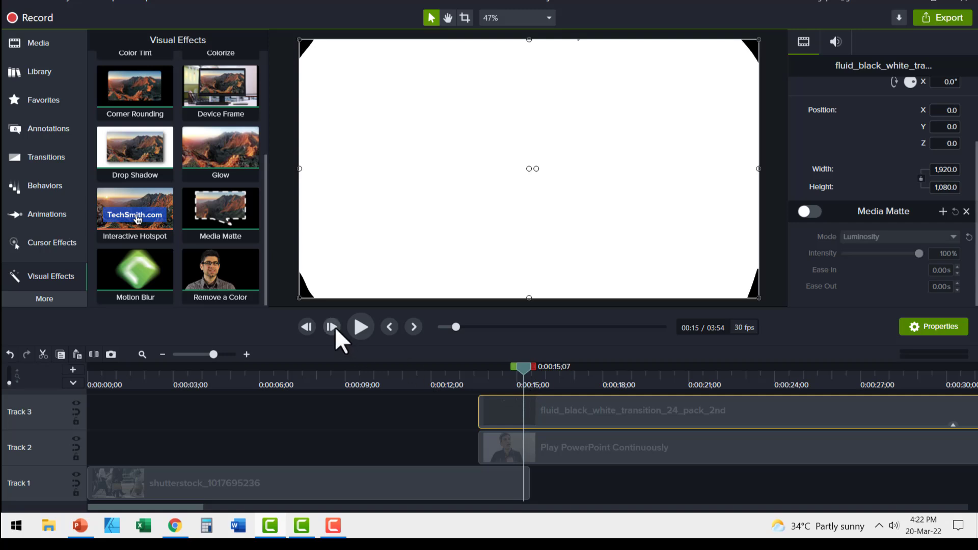
# Advance three frames and delete the transition piece after the playhead, ending near 0:00:15;11.
pyautogui.click(335, 329)
pyautogui.click(336, 330)
pyautogui.click(335, 329)
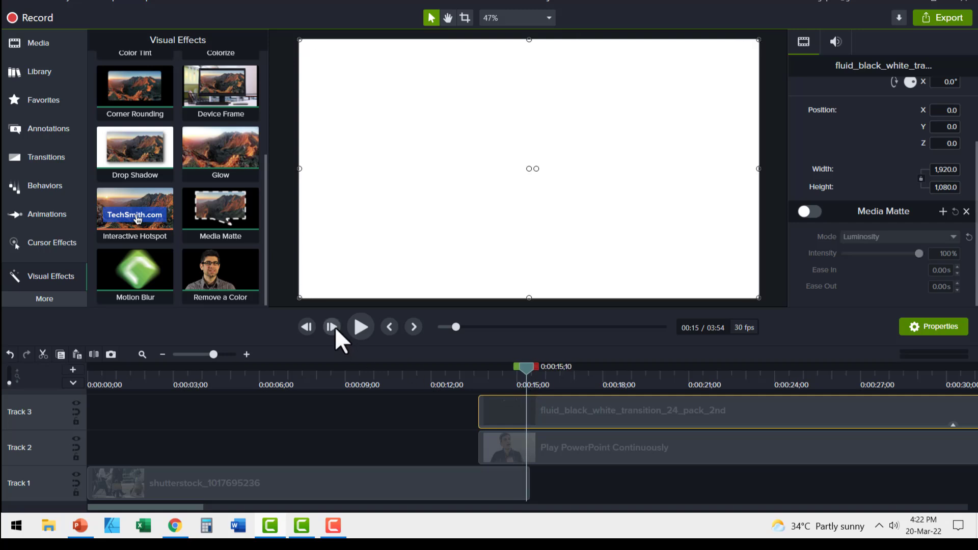
pyautogui.keyDown('ctrl'); pyautogui.click(553, 415); pyautogui.keyUp('ctrl')
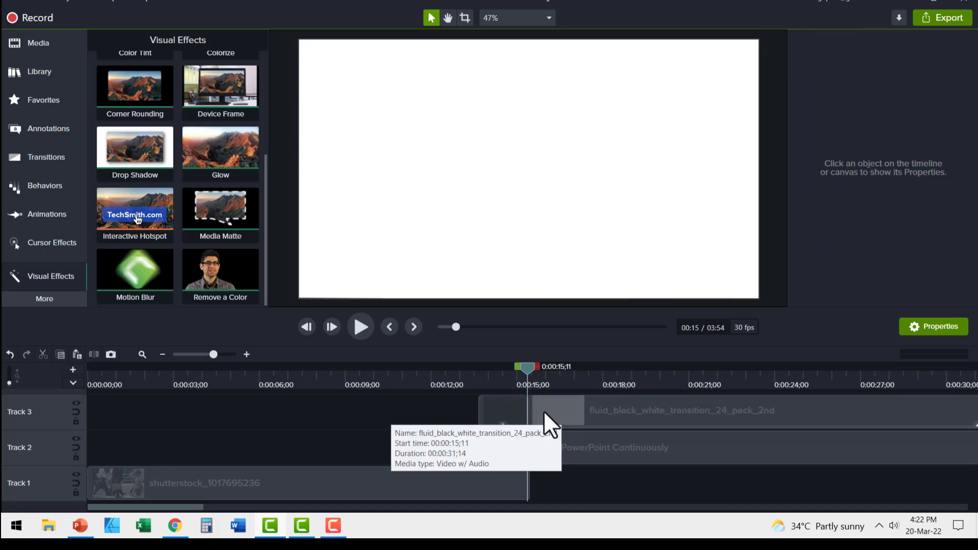
pyautogui.click(548, 408)
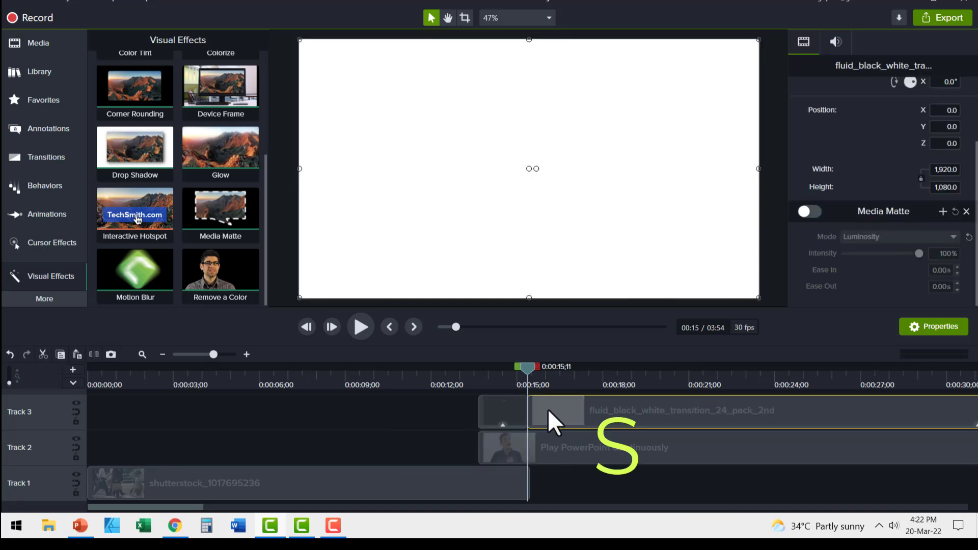
pyautogui.press('Delete')
# Slide the fluid transition clip on Track 3 earlier, to about 0:00:13;10.
pyautogui.moveTo(516, 378)
pyautogui.mouseDown()
pyautogui.moveTo(482, 371)
pyautogui.moveTo(530, 385)
pyautogui.mouseUp()
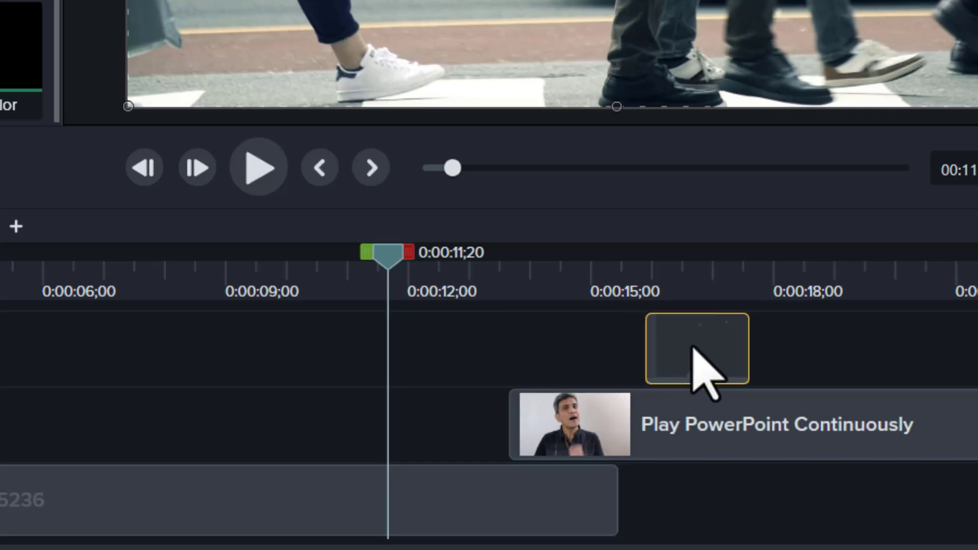
pyautogui.moveTo(564, 408); pyautogui.dragTo(525, 410)
pyautogui.moveTo(610, 347); pyautogui.dragTo(554, 347)
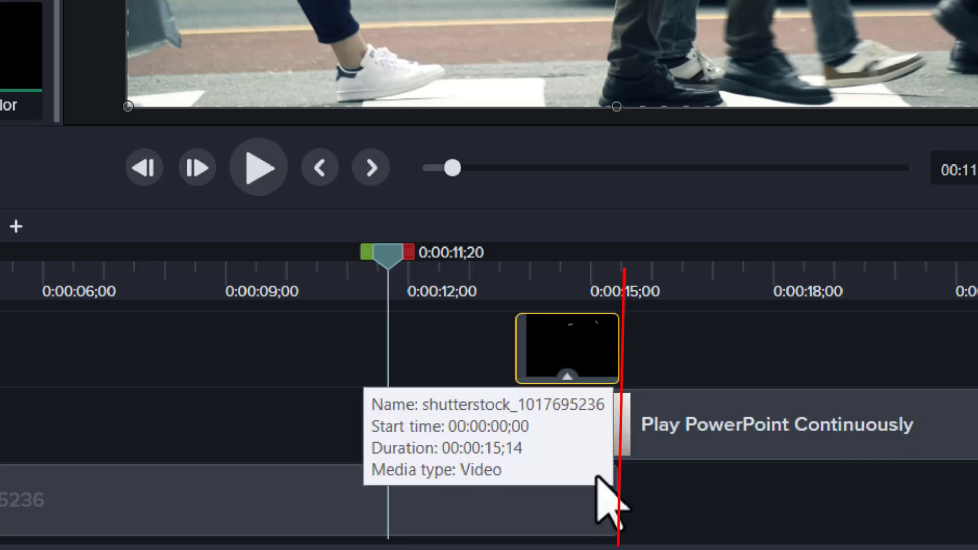
# Align the talking-head clip to start with the transition clip at 0:00:13;23, then select the transition clip.
pyautogui.moveTo(570, 442); pyautogui.dragTo(535, 413)
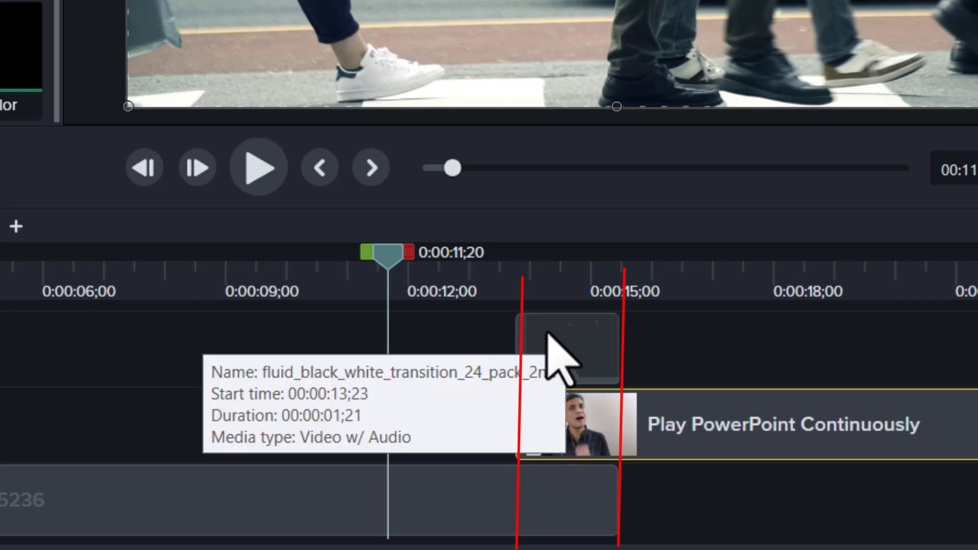
pyautogui.moveTo(511, 264); pyautogui.dragTo(499, 259)
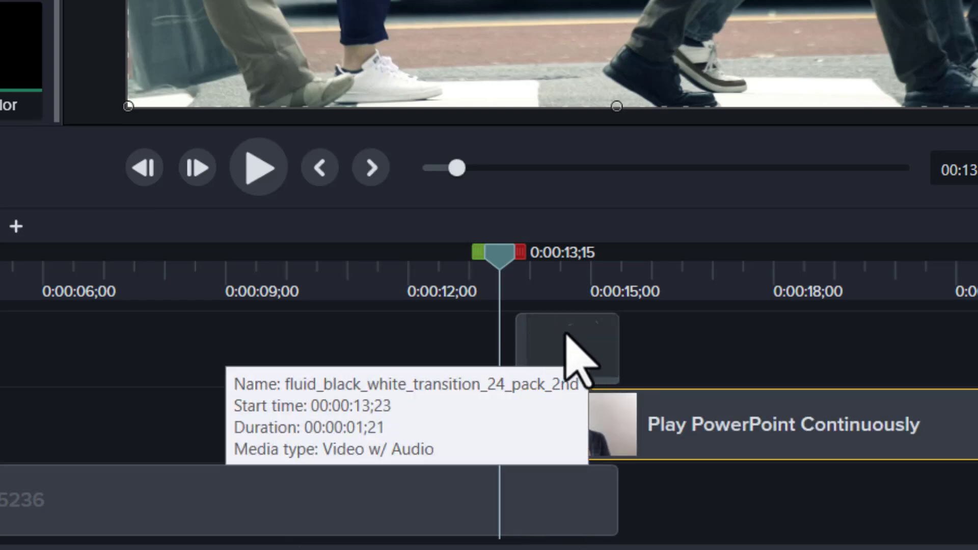
pyautogui.click(571, 330)
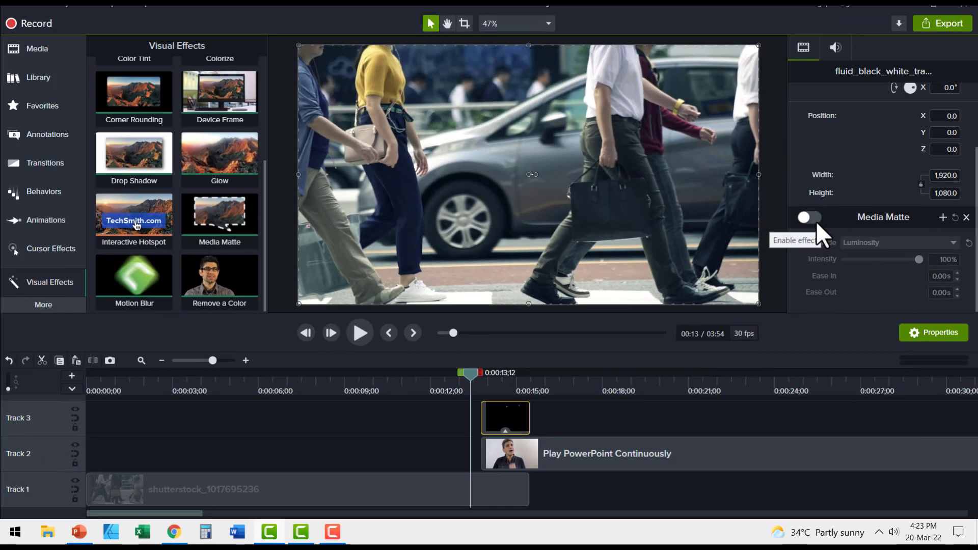
# Turn on the transition clip's Media Matte and play back the matte transition to check it.
pyautogui.click(818, 219)
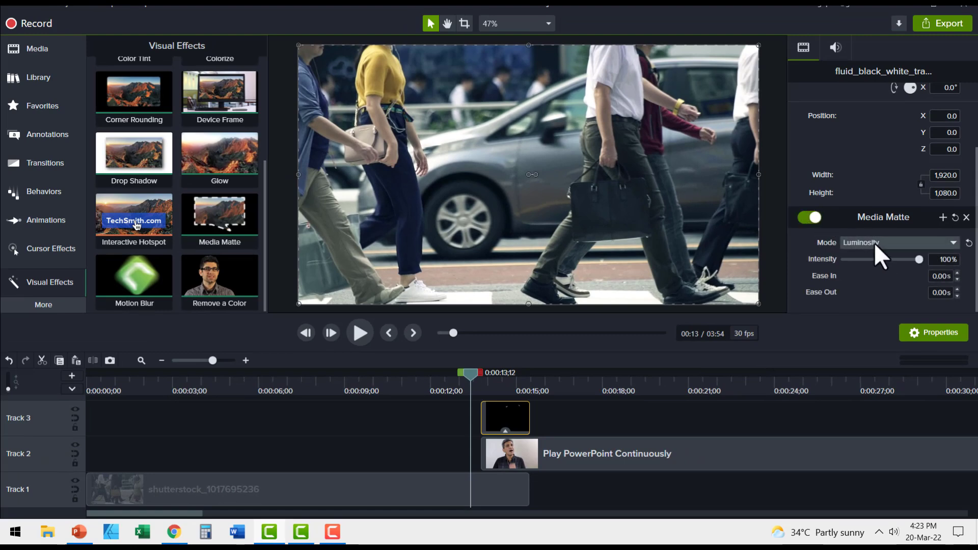
pyautogui.click(360, 333)
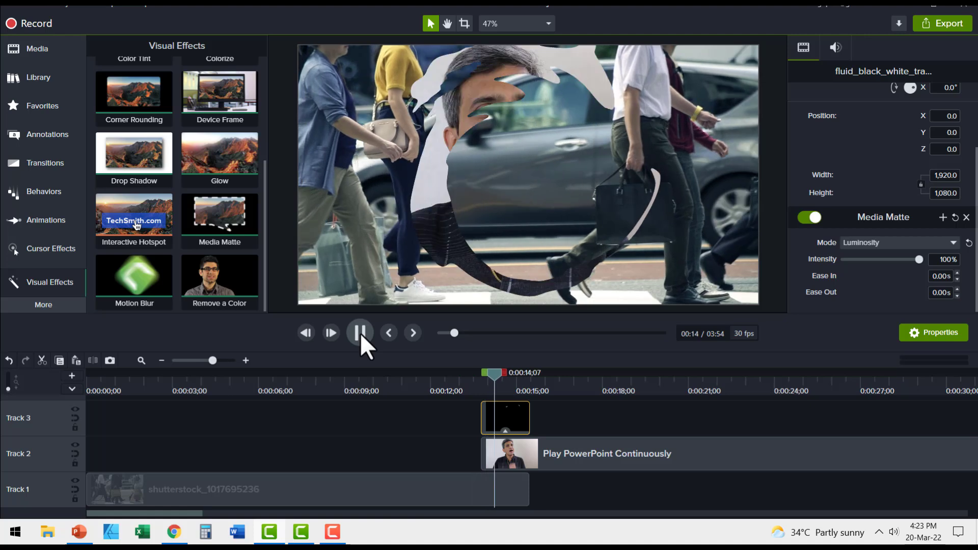
pyautogui.click(360, 332)
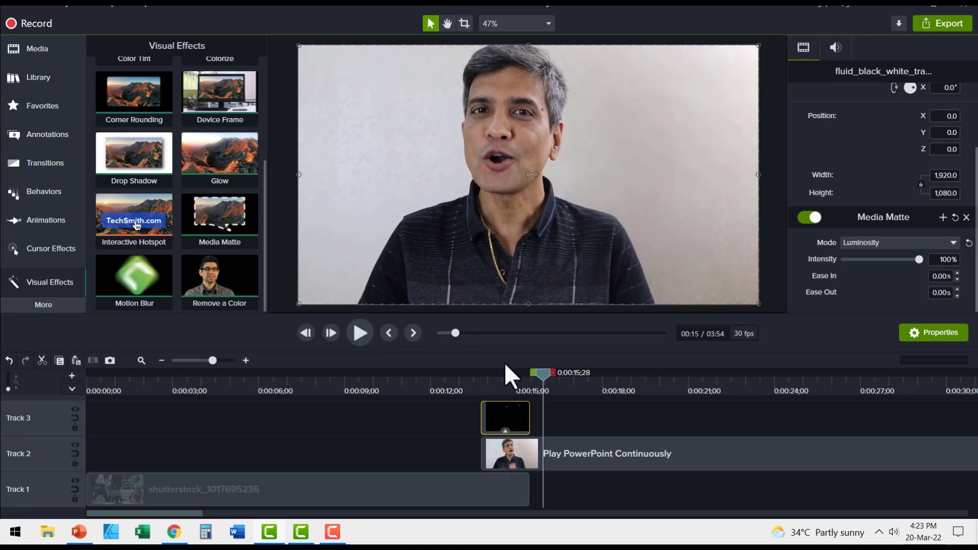
pyautogui.click(366, 335)
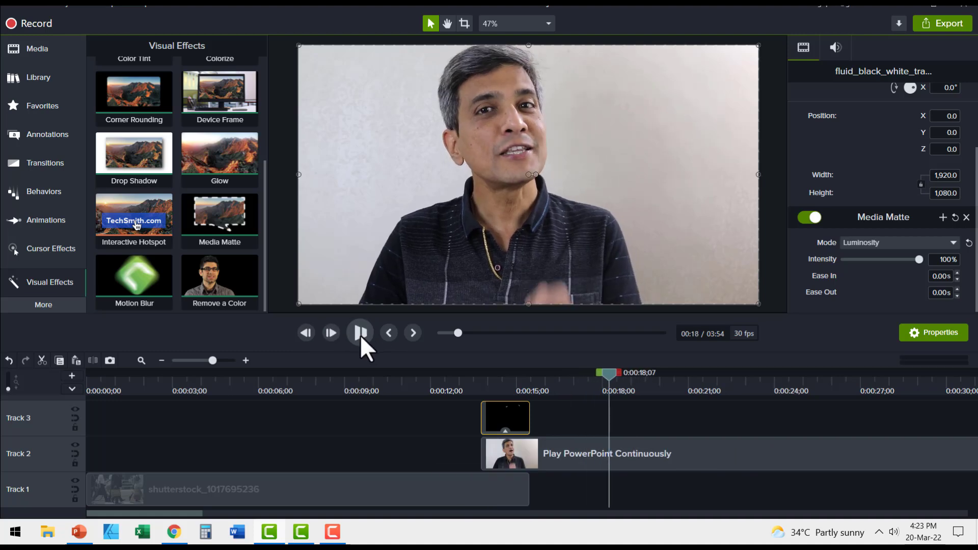
pyautogui.click(360, 334)
pyautogui.moveTo(480, 387); pyautogui.dragTo(609, 403)
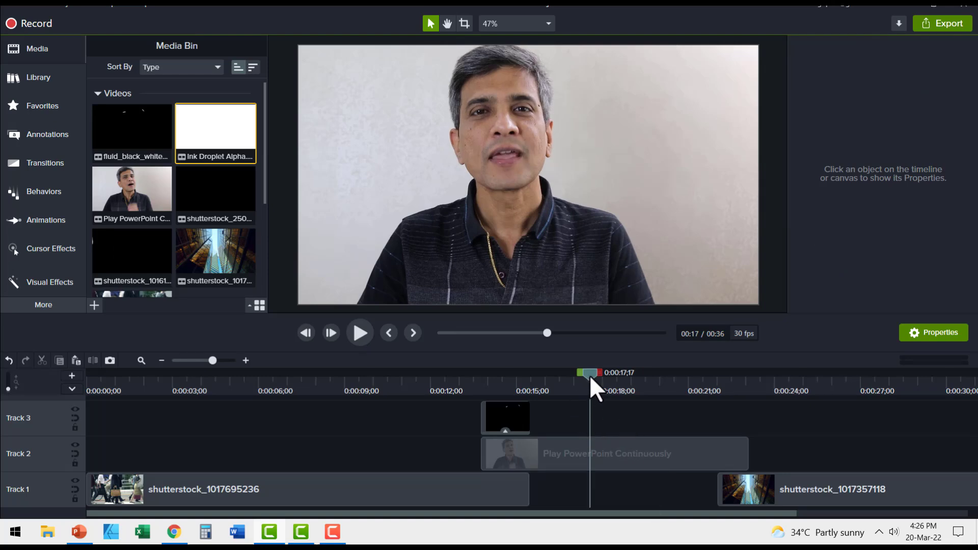
# Place the Ink Droplet Alpha clip on Track 3 over the talking-head clip's end.
pyautogui.moveTo(589, 375); pyautogui.dragTo(667, 417)
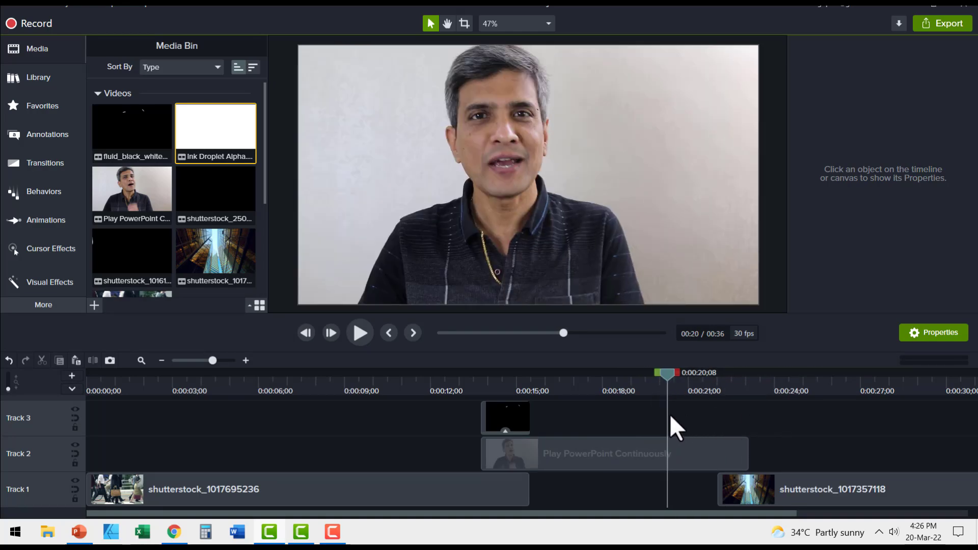
pyautogui.moveTo(217, 128)
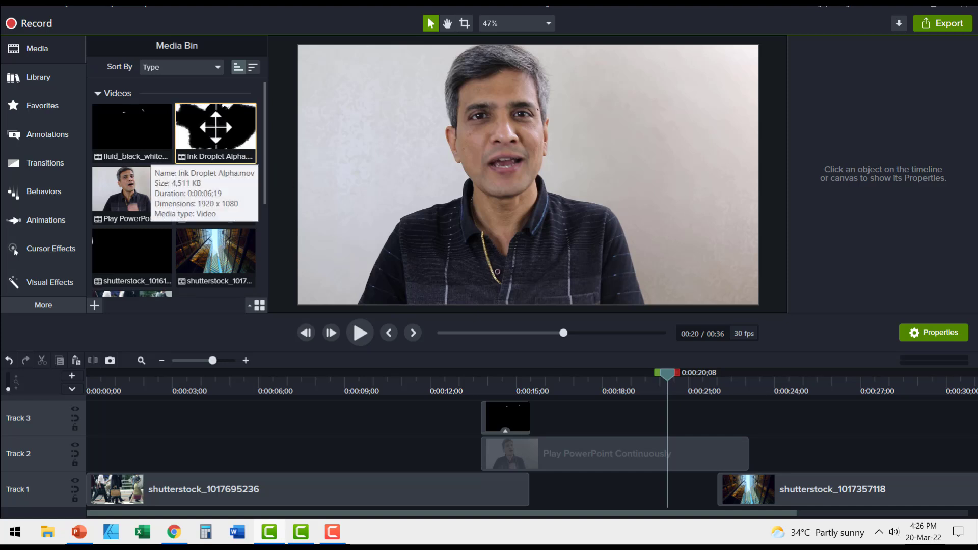
pyautogui.moveTo(216, 127)
pyautogui.mouseDown()
pyautogui.moveTo(552, 376)
pyautogui.moveTo(634, 419)
pyautogui.moveTo(637, 385)
pyautogui.moveTo(778, 402)
pyautogui.mouseUp()
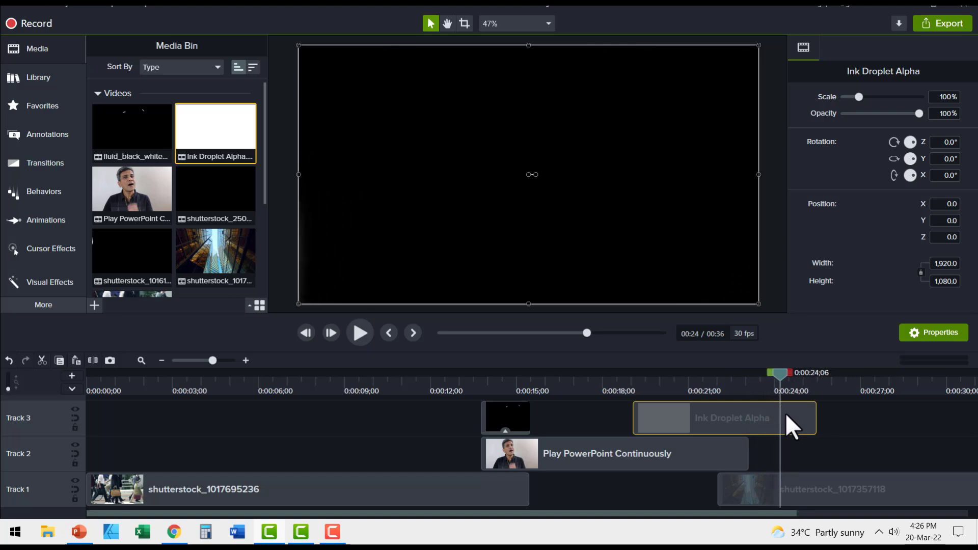
# Split the Ink Droplet Alpha clip at the playhead and delete the surplus right-hand piece.
pyautogui.press('s')
pyautogui.click(785, 413)
pyautogui.press('Delete')
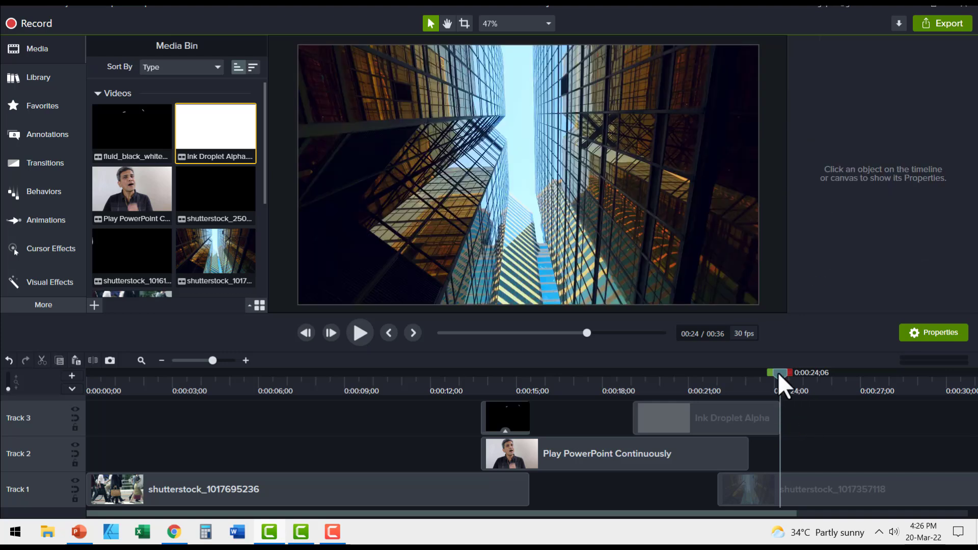
pyautogui.moveTo(778, 374)
pyautogui.mouseDown()
pyautogui.moveTo(635, 394)
pyautogui.moveTo(642, 379)
pyautogui.moveTo(722, 381)
pyautogui.mouseUp()
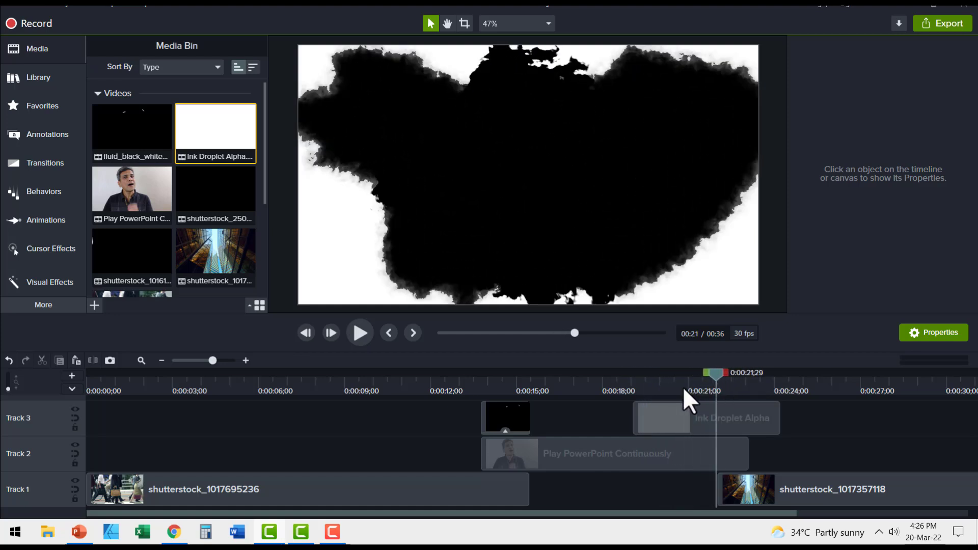
pyautogui.click(634, 390)
pyautogui.click(628, 390)
pyautogui.moveTo(753, 418)
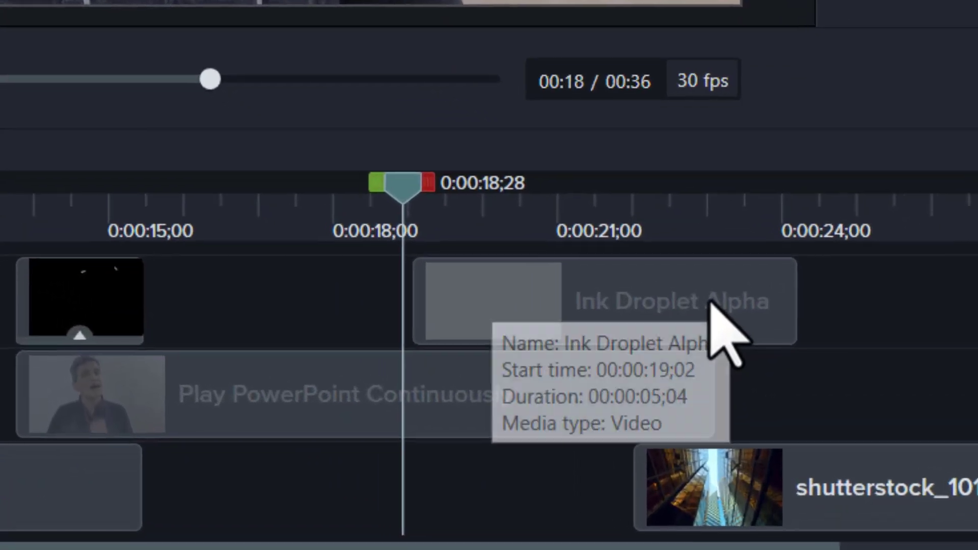
pyautogui.moveTo(777, 293); pyautogui.dragTo(683, 306)
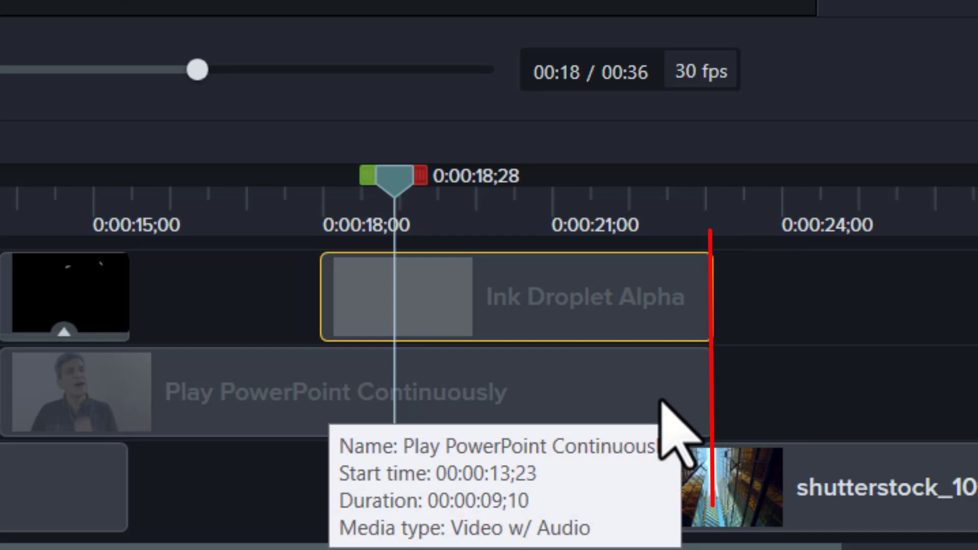
pyautogui.moveTo(729, 519); pyautogui.dragTo(450, 532)
pyautogui.moveTo(356, 212); pyautogui.dragTo(290, 218)
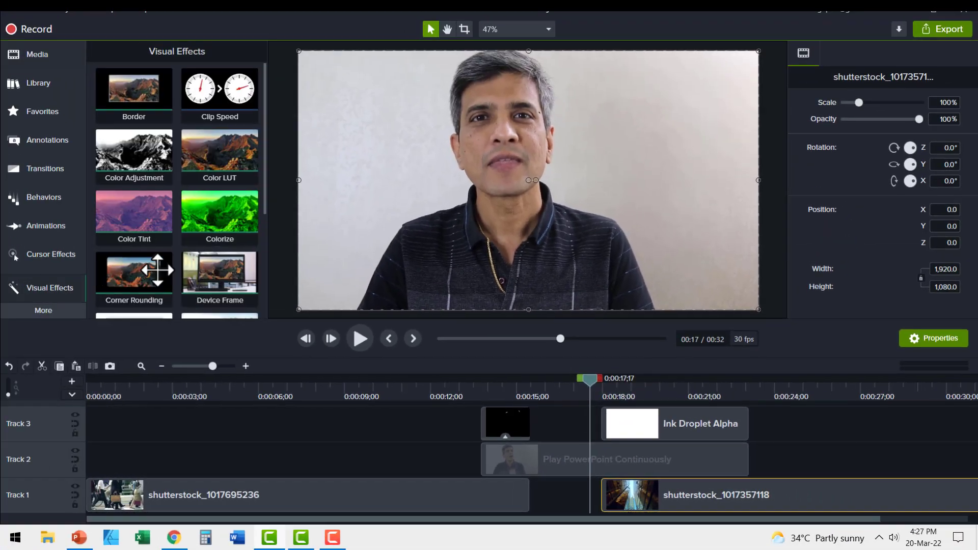
# Add a Media Matte in Luminosity mode to the Ink Droplet Alpha clip.
pyautogui.scroll(-3, 212, 265)
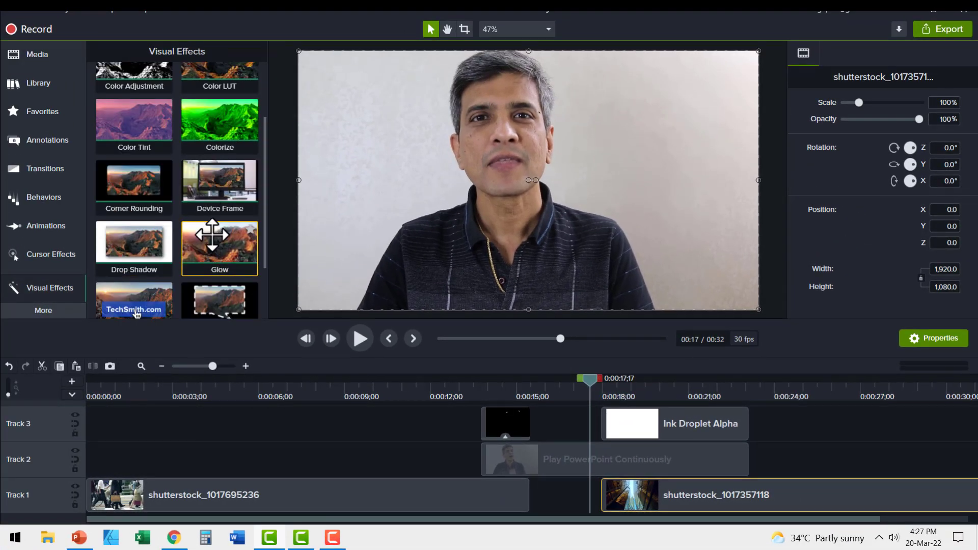
pyautogui.moveTo(208, 293)
pyautogui.mouseDown()
pyautogui.moveTo(550, 452)
pyautogui.moveTo(673, 425)
pyautogui.mouseUp()
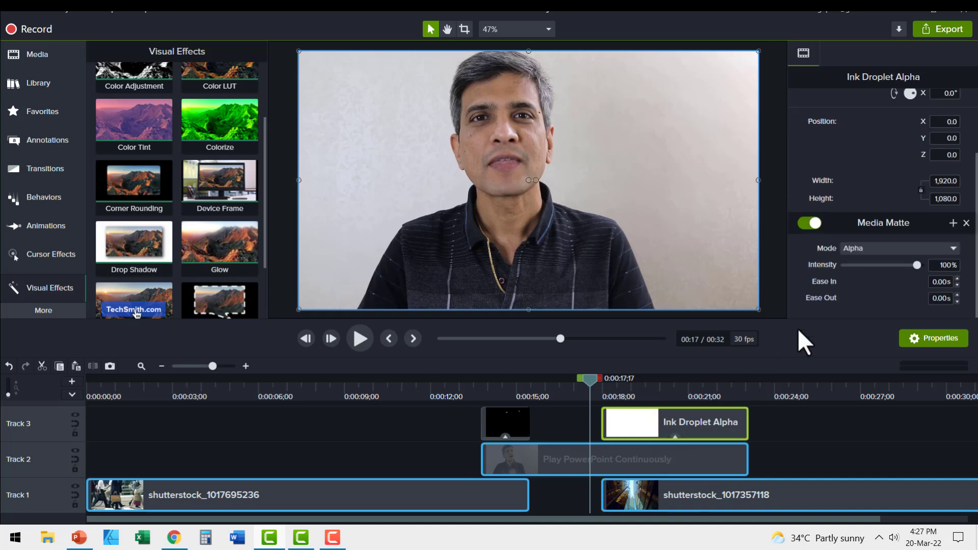
pyautogui.click(869, 249)
pyautogui.click(868, 286)
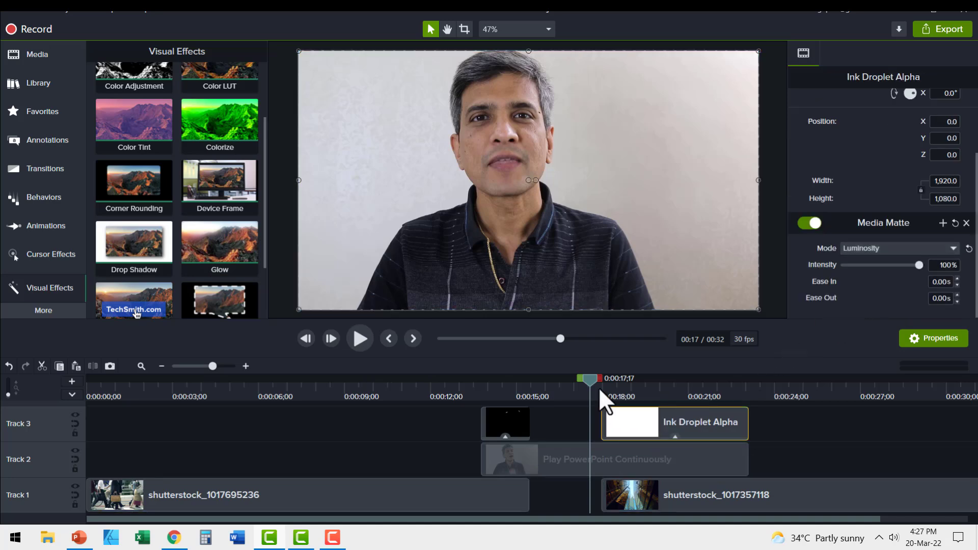
# Scrub through the ink droplet transition to preview the buildings footage revealed over the talking head.
pyautogui.click(586, 378)
pyautogui.moveTo(586, 378); pyautogui.dragTo(599, 380)
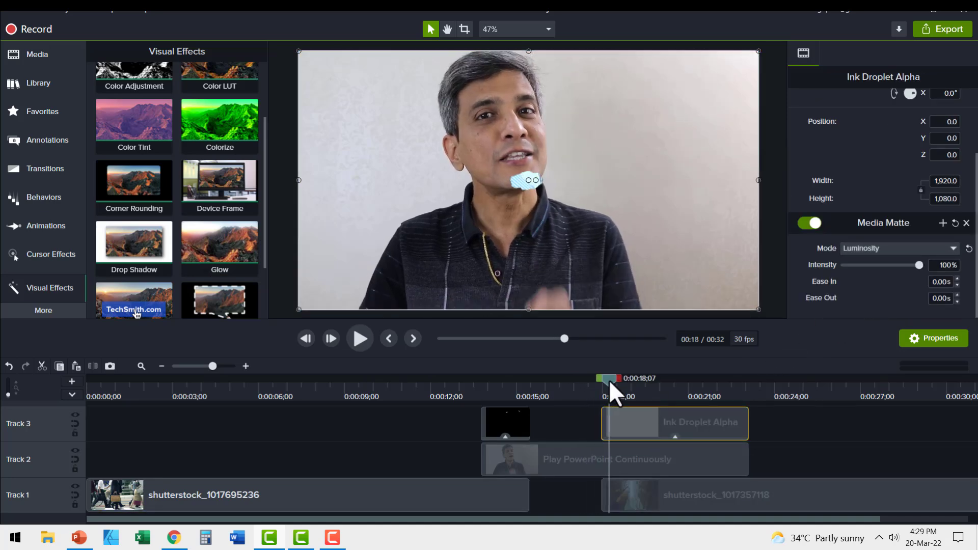
pyautogui.moveTo(610, 380); pyautogui.dragTo(750, 391)
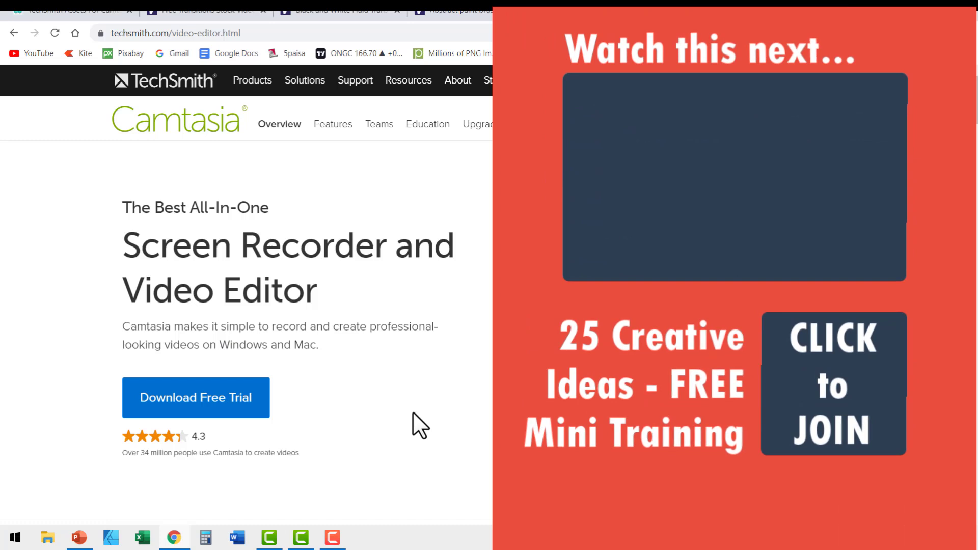